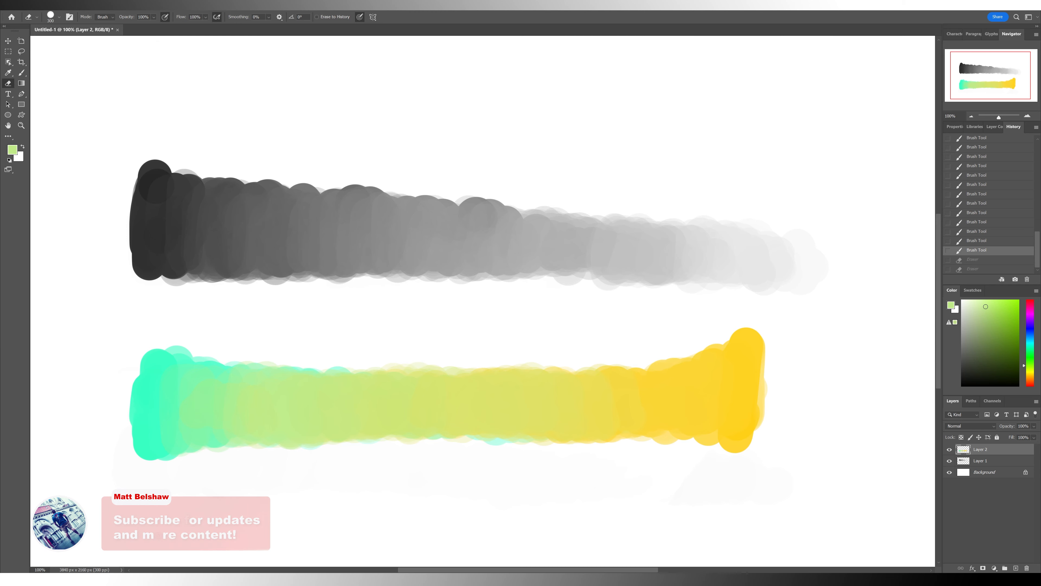
Hide Layer 2 and Layer 1, and add a new empty layer above them
click(949, 449)
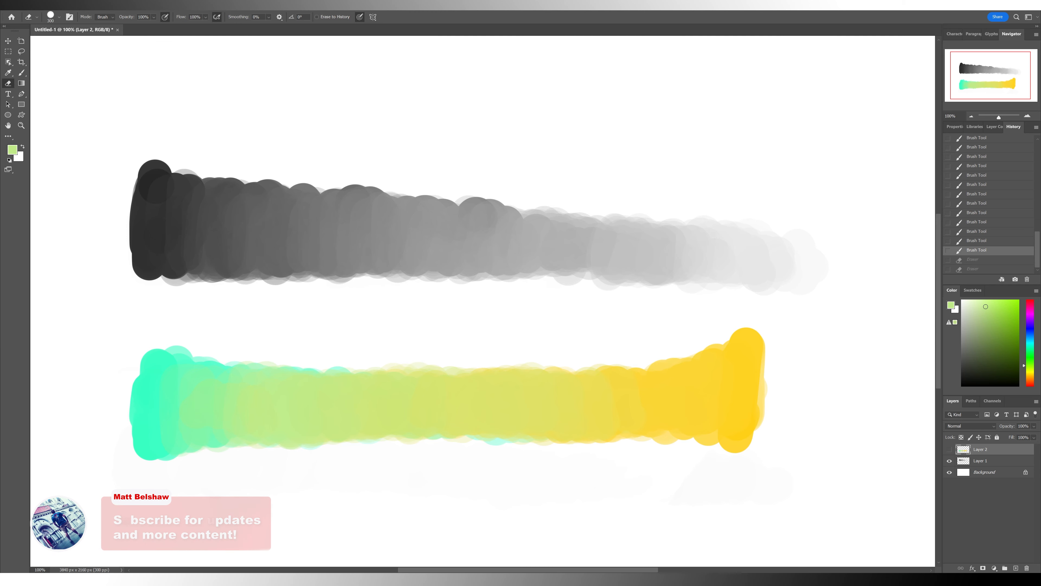
click(949, 461)
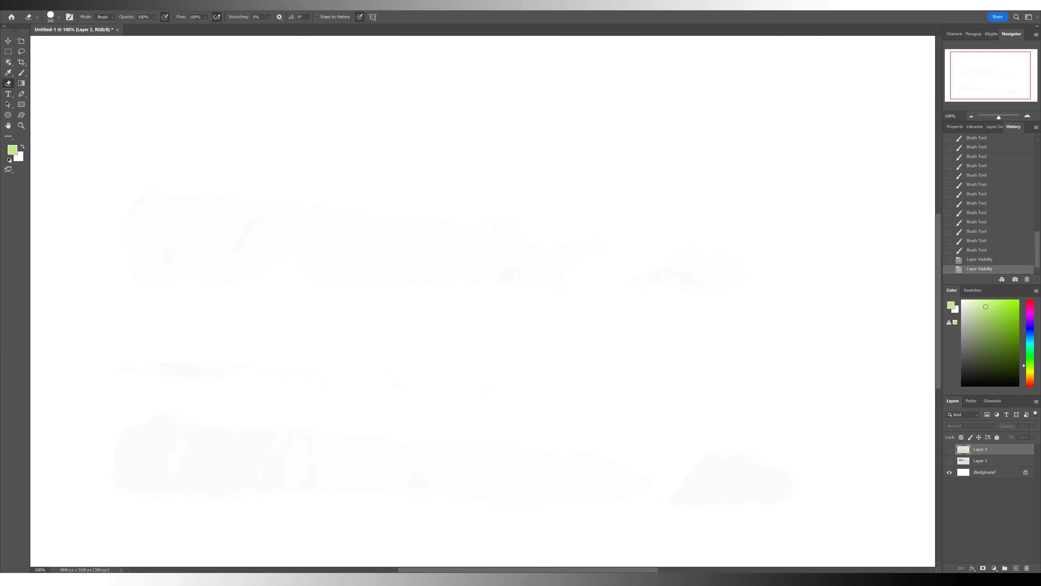
click(1016, 569)
Reset the colours to default and paint a rough horizontal strip across the upper canvas with the Brush, grading from near-black to light grey
key(d)
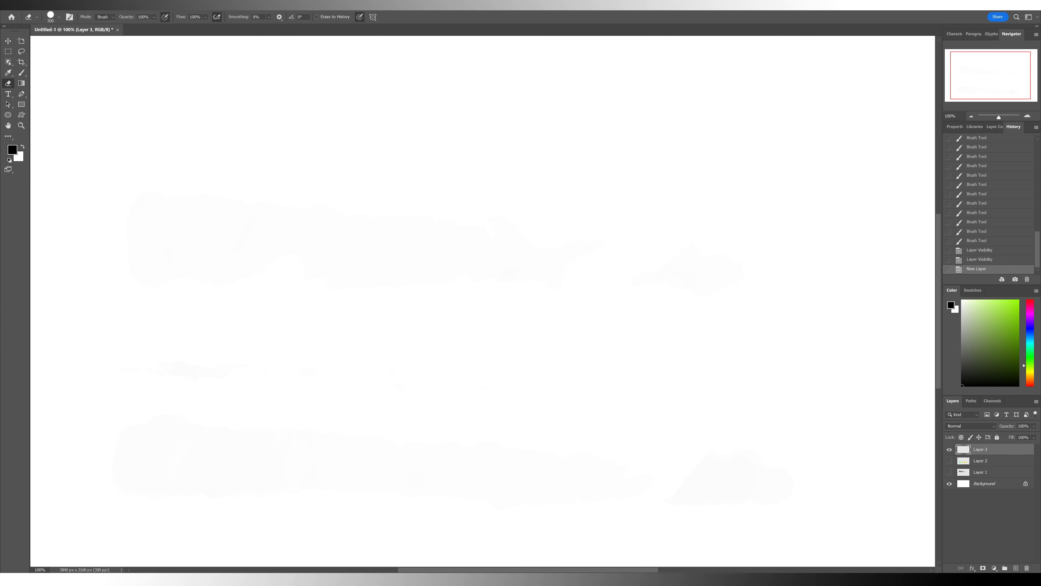
key(b)
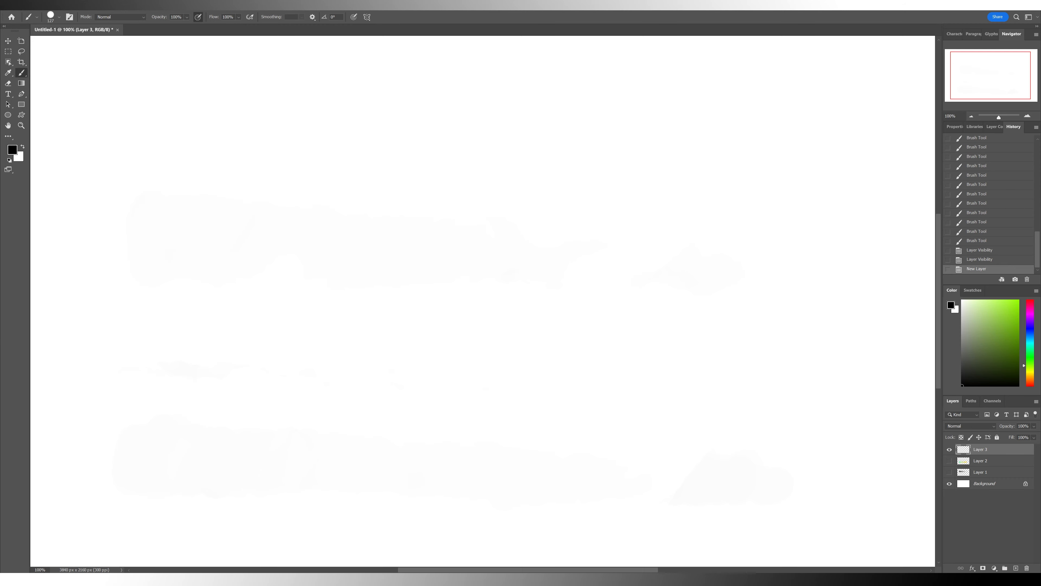
mouse_move(151, 139)
mouse_down()
mouse_move(152, 197)
mouse_move(164, 144)
mouse_move(175, 197)
mouse_move(184, 172)
mouse_move(223, 168)
mouse_move(272, 182)
mouse_move(742, 190)
mouse_up()
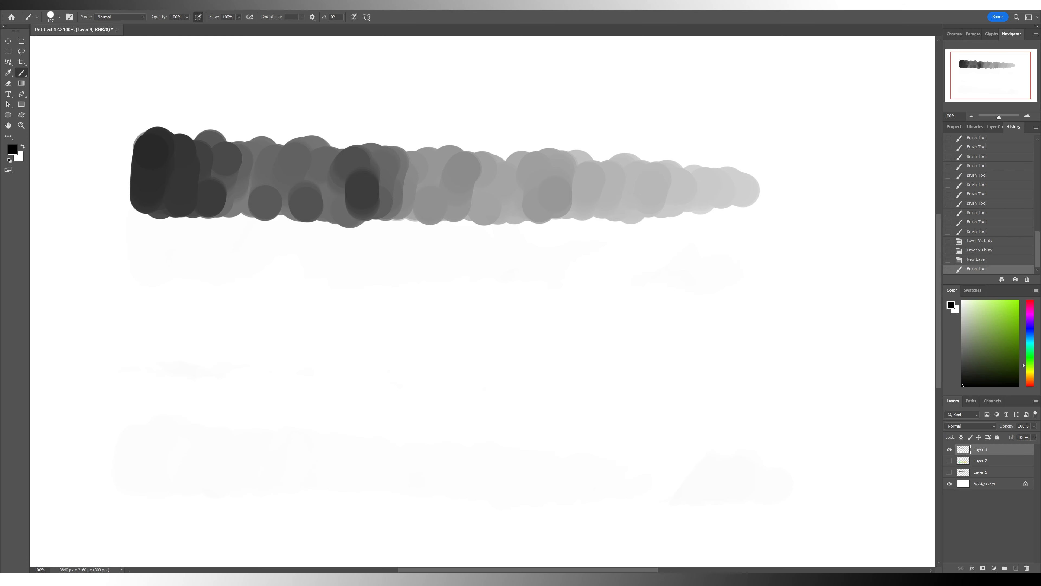
Sample greys beside the strip's black end and brush vertical strokes over the first overlaps to soften the transition
alt+click(183, 177)
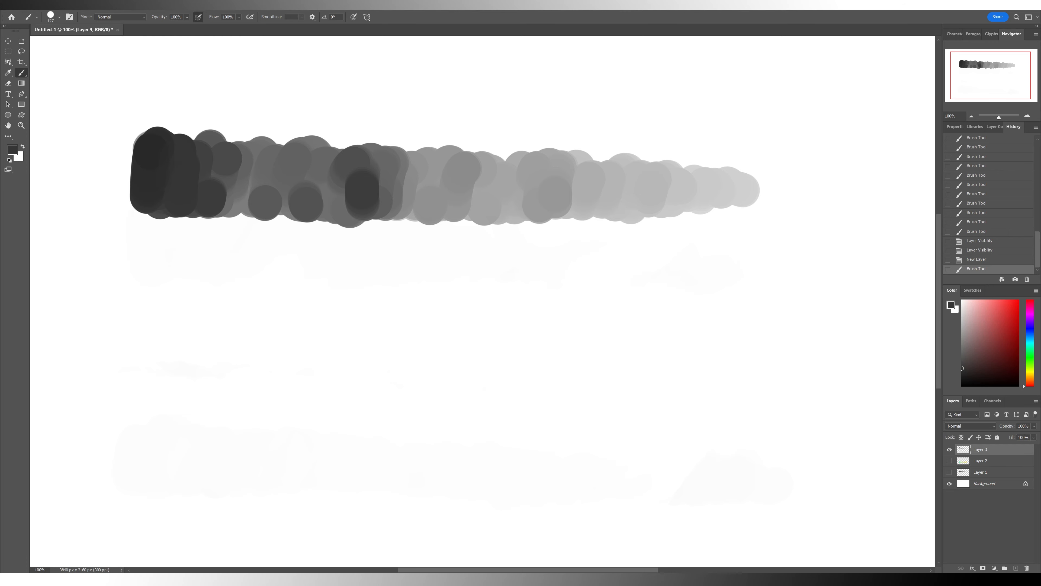
drag(195, 151, 213, 204)
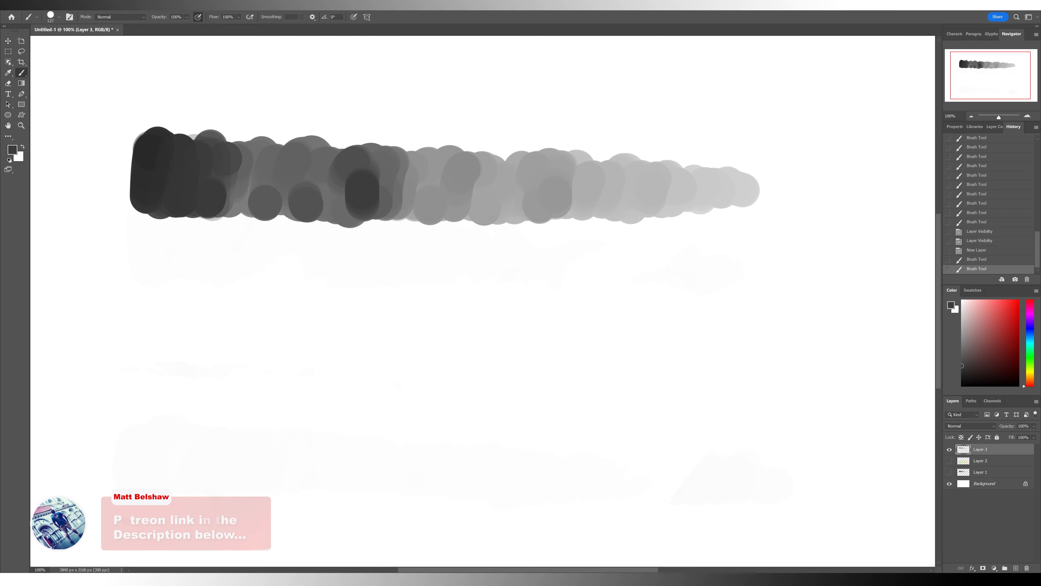
alt+click(229, 163)
mouse_move(223, 201)
mouse_down()
mouse_move(222, 151)
mouse_move(211, 198)
mouse_up()
alt+click(203, 180)
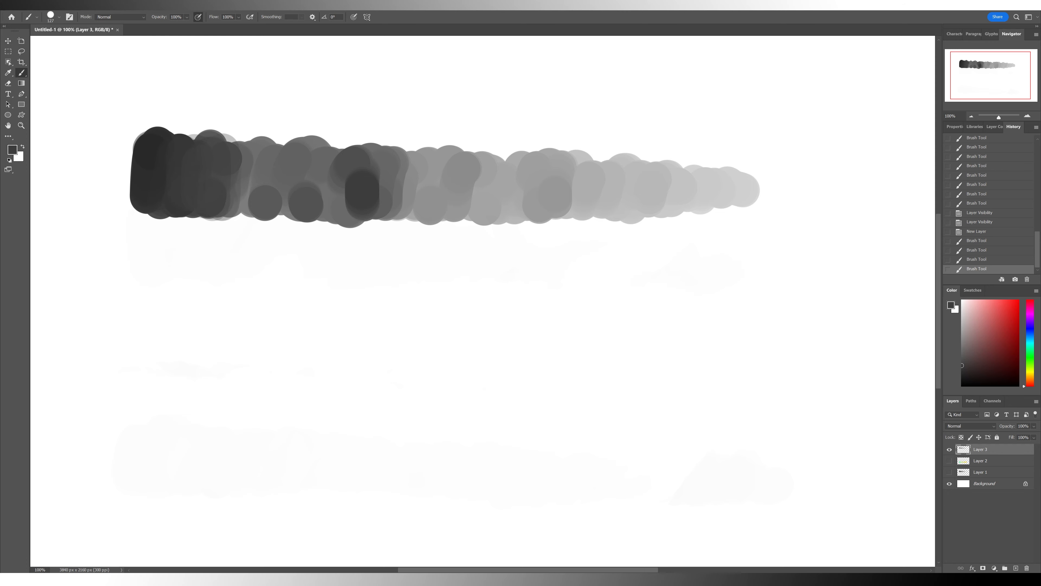
click(179, 209)
Resample dark greys and brush over the next section from the black end, evening out its banding
alt+click(220, 172)
mouse_move(225, 155)
mouse_down()
mouse_move(228, 204)
mouse_move(237, 204)
mouse_up()
alt+click(245, 177)
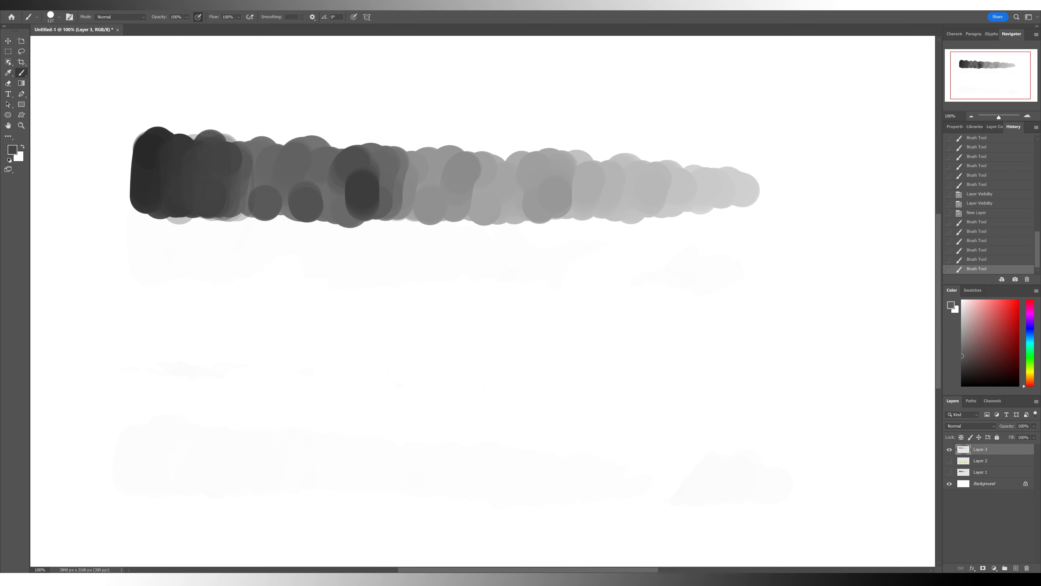
drag(241, 154, 230, 207)
drag(229, 164, 229, 199)
alt+click(227, 174)
mouse_move(233, 161)
mouse_down()
mouse_move(236, 202)
mouse_move(250, 208)
mouse_up()
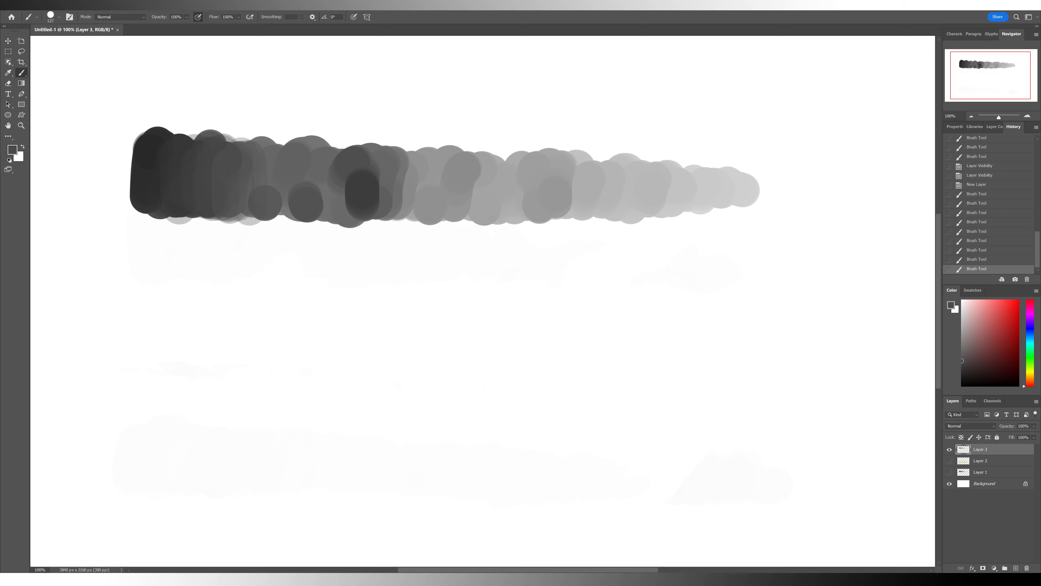
Paint over the dark spot near the strip's first quarter with sampled greys and blend it toward the black end
alt+click(254, 201)
mouse_move(246, 162)
mouse_down()
mouse_move(248, 203)
mouse_move(274, 205)
mouse_up()
alt+click(272, 195)
drag(263, 168, 265, 201)
drag(273, 154, 253, 208)
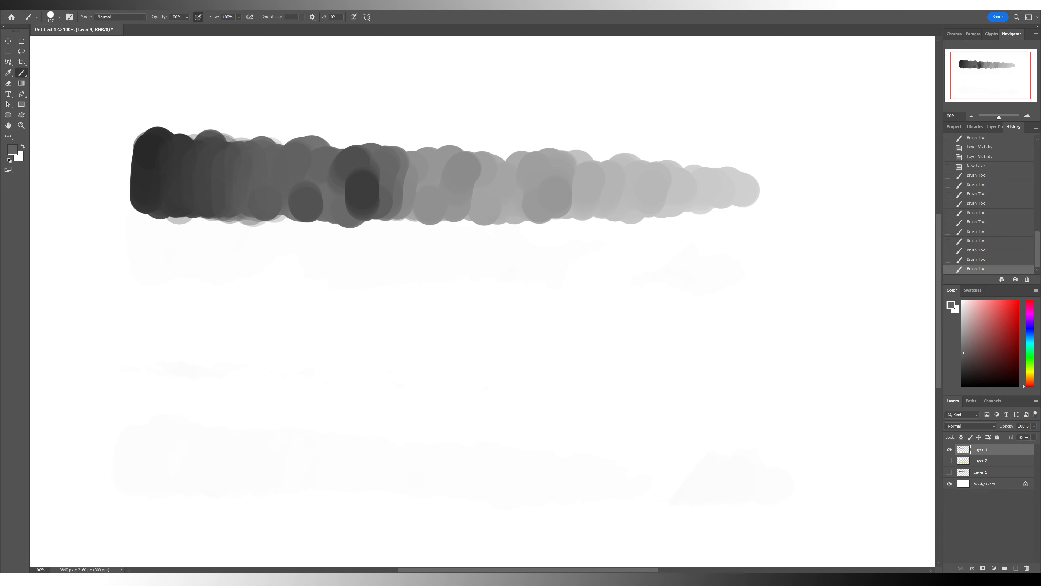
alt+click(239, 170)
drag(215, 181, 212, 209)
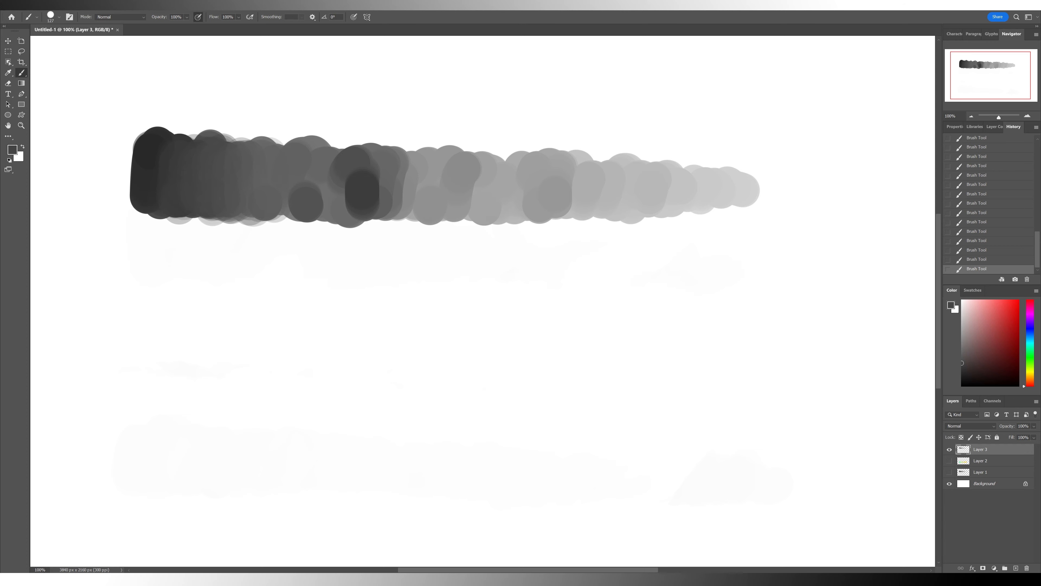
Smooth the dark-grey bands around the strip's first quarter using sampled in-between greys
alt+click(247, 180)
drag(231, 163, 231, 205)
alt+click(228, 178)
alt+click(263, 179)
mouse_move(271, 166)
mouse_down()
mouse_move(279, 207)
mouse_move(289, 209)
mouse_move(271, 205)
mouse_move(316, 211)
mouse_move(278, 208)
mouse_up()
Sample mid greys and brush over the area between the two dark spots in the strip's darker half
alt+click(311, 192)
alt+click(322, 182)
mouse_move(324, 177)
mouse_down()
mouse_move(326, 208)
mouse_move(341, 180)
mouse_move(344, 205)
mouse_up()
alt+click(353, 182)
mouse_move(346, 163)
mouse_down()
mouse_move(343, 201)
mouse_move(324, 194)
mouse_up()
alt+click(319, 174)
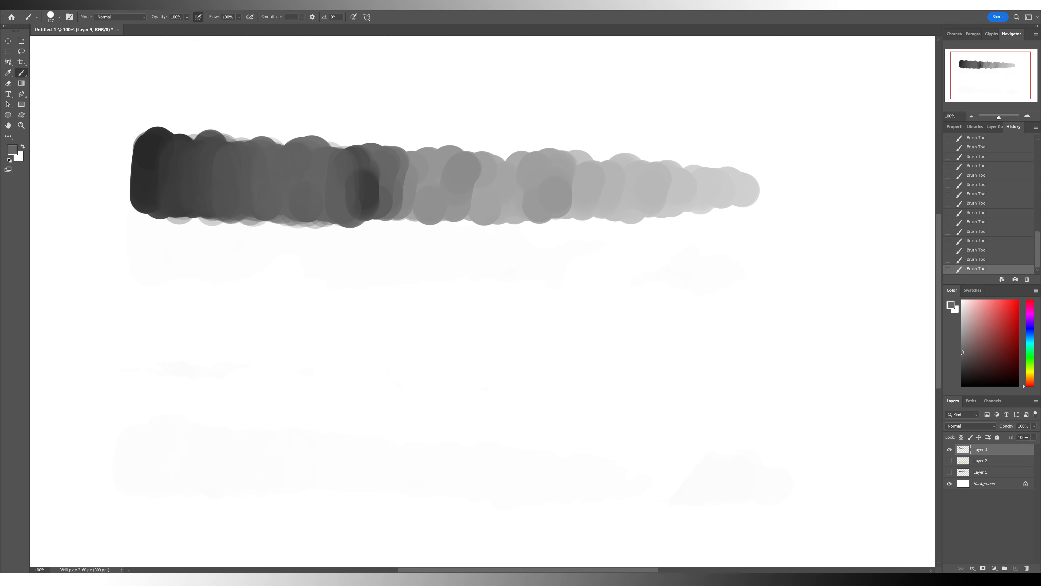
Cover the darkest spot, about a third along the strip, with sampled greys and blend its darker-side edge
alt+click(351, 163)
mouse_move(351, 157)
mouse_down()
mouse_move(349, 202)
mouse_move(356, 196)
mouse_up()
alt+click(368, 163)
drag(370, 158, 362, 212)
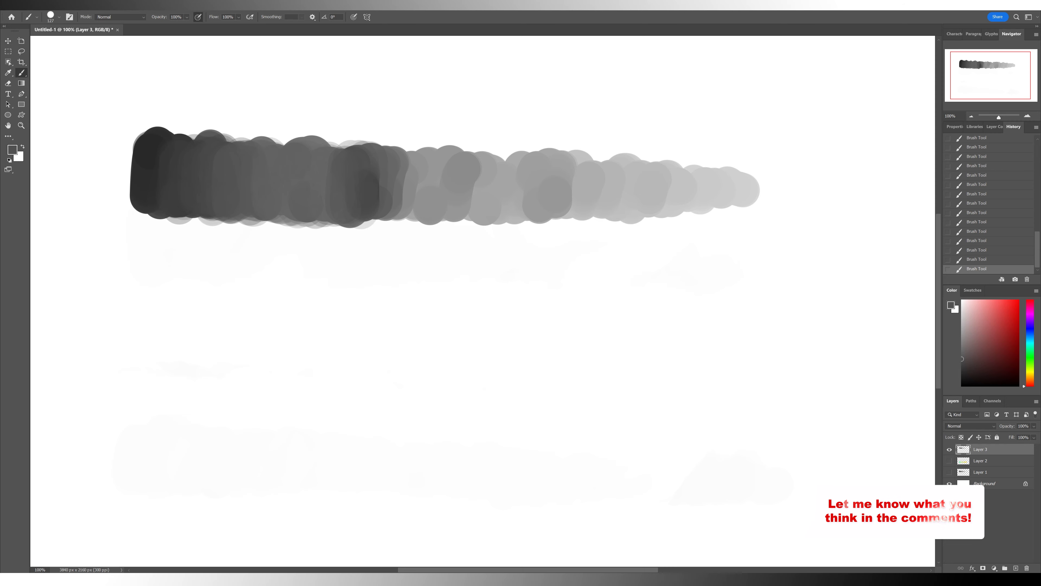
alt+click(319, 175)
drag(342, 165, 338, 205)
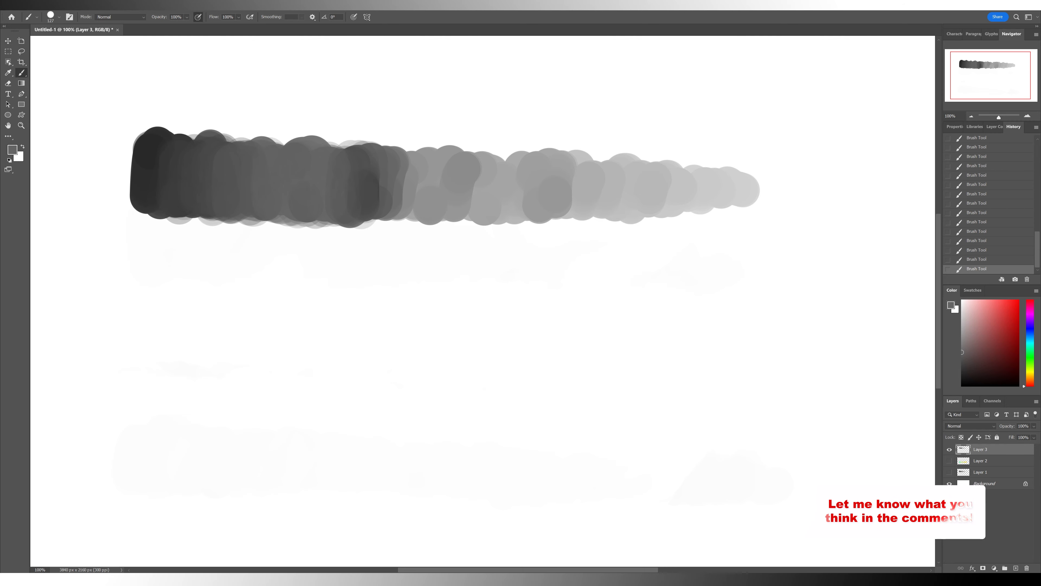
drag(314, 164, 312, 200)
Extend the dark grey past the dark spot with sampled tones, blending it into the lighter mid-grey bands
alt+click(349, 177)
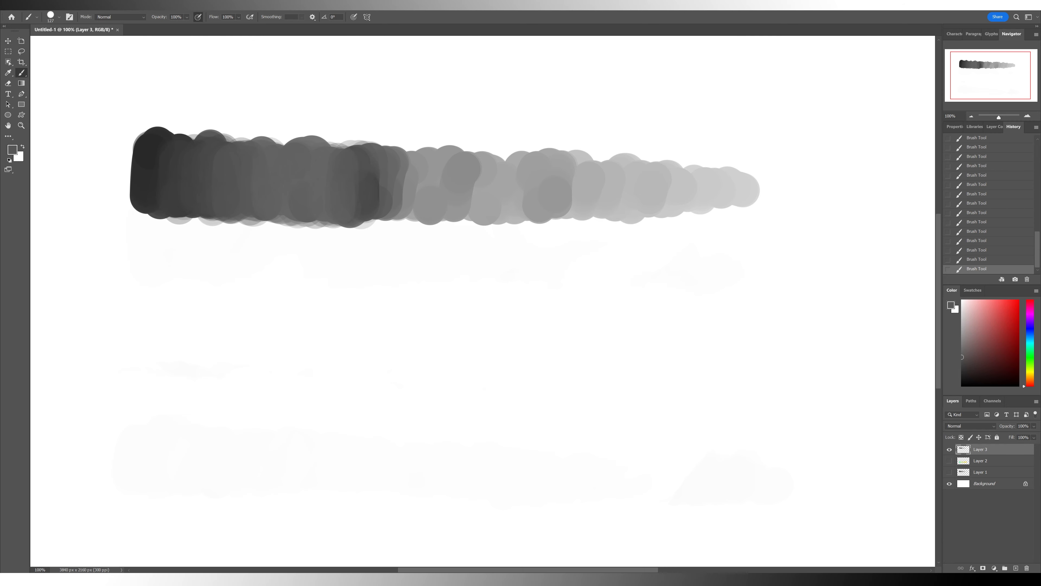
drag(376, 192, 376, 205)
mouse_move(386, 166)
mouse_down()
mouse_move(384, 207)
mouse_move(396, 189)
mouse_move(396, 205)
mouse_up()
drag(402, 165, 406, 205)
alt+click(409, 189)
drag(406, 165, 403, 212)
alt+click(381, 187)
drag(387, 165, 379, 211)
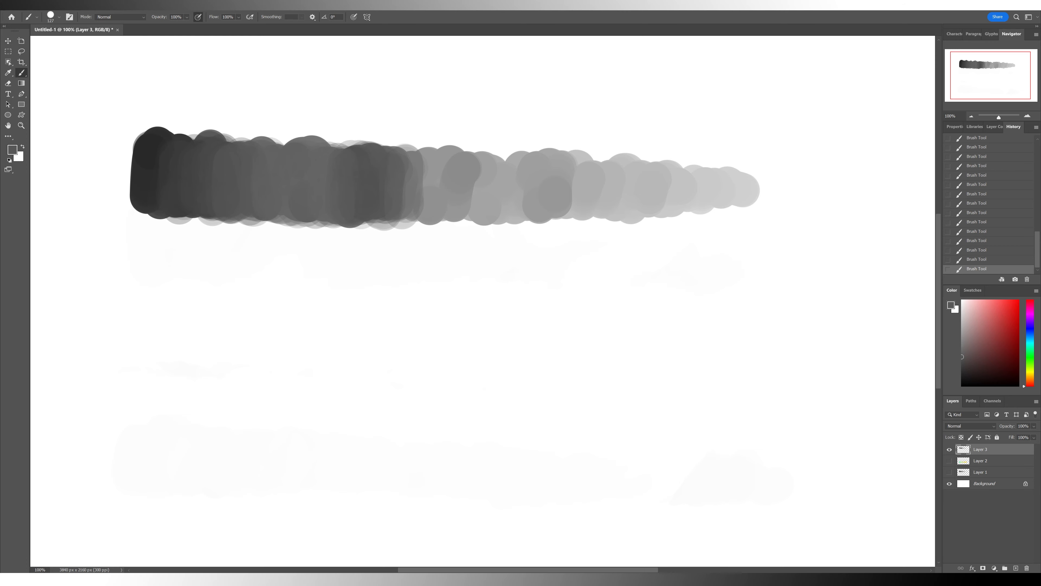
Brush sampled greys over both sides of the former dark spot to even out the patch
drag(345, 167, 341, 210)
alt+click(395, 197)
mouse_move(389, 167)
mouse_down()
mouse_move(386, 199)
mouse_move(405, 205)
mouse_up()
mouse_move(374, 171)
mouse_down()
mouse_move(371, 208)
mouse_move(357, 215)
mouse_up()
alt+click(385, 162)
drag(382, 169, 378, 201)
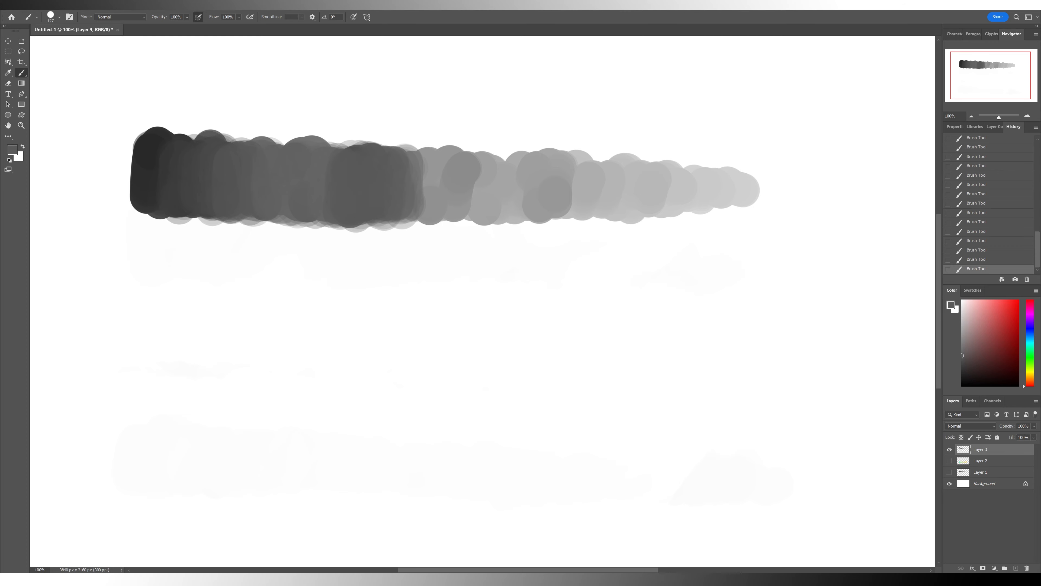
Sample greys on the black-end side of the dark patch and paint back over that section to smooth it
alt+click(331, 186)
mouse_move(323, 176)
mouse_down()
mouse_move(319, 209)
mouse_move(323, 150)
mouse_move(292, 207)
mouse_up()
alt+click(308, 189)
alt+click(275, 189)
drag(279, 156, 273, 207)
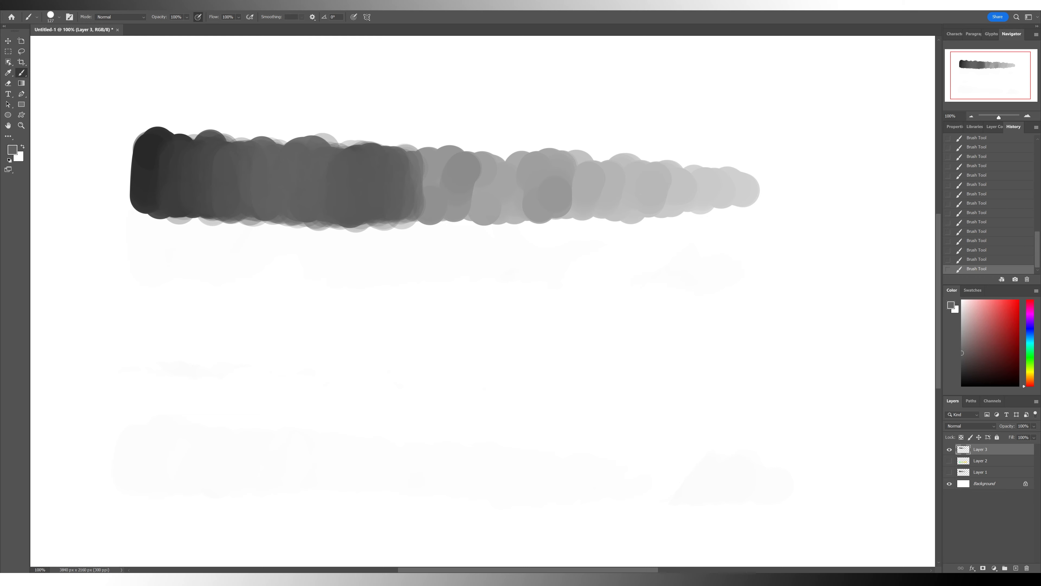
Pick greys along the dark patch's lighter edge and brush over it to soften the step into mid grey
mouse_move(417, 176)
mouse_down()
mouse_move(415, 162)
mouse_move(420, 201)
mouse_up()
alt+click(428, 189)
alt+click(413, 166)
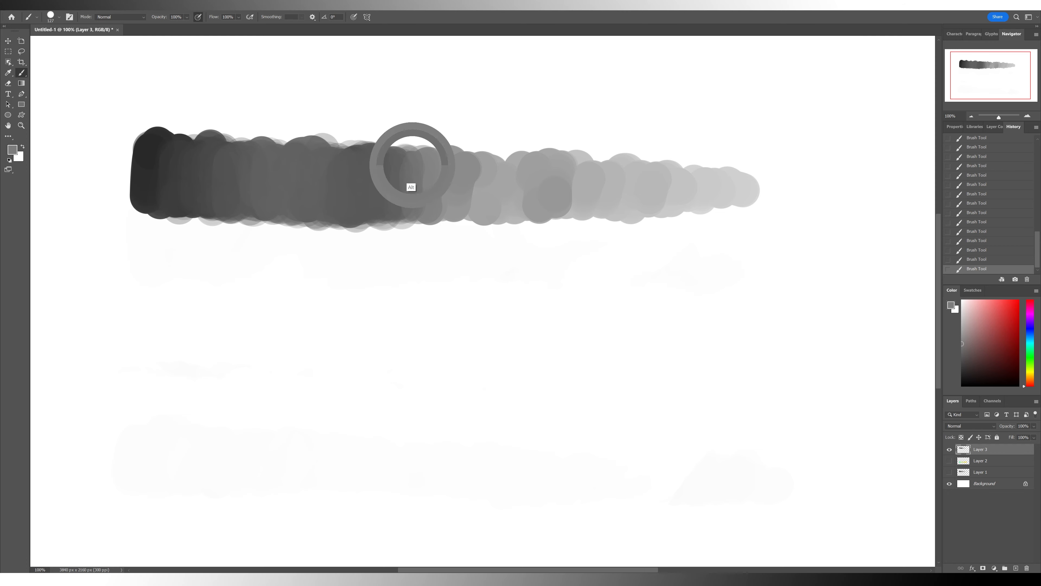
mouse_move(409, 165)
mouse_down()
mouse_move(405, 206)
mouse_move(391, 207)
mouse_up()
alt+click(393, 189)
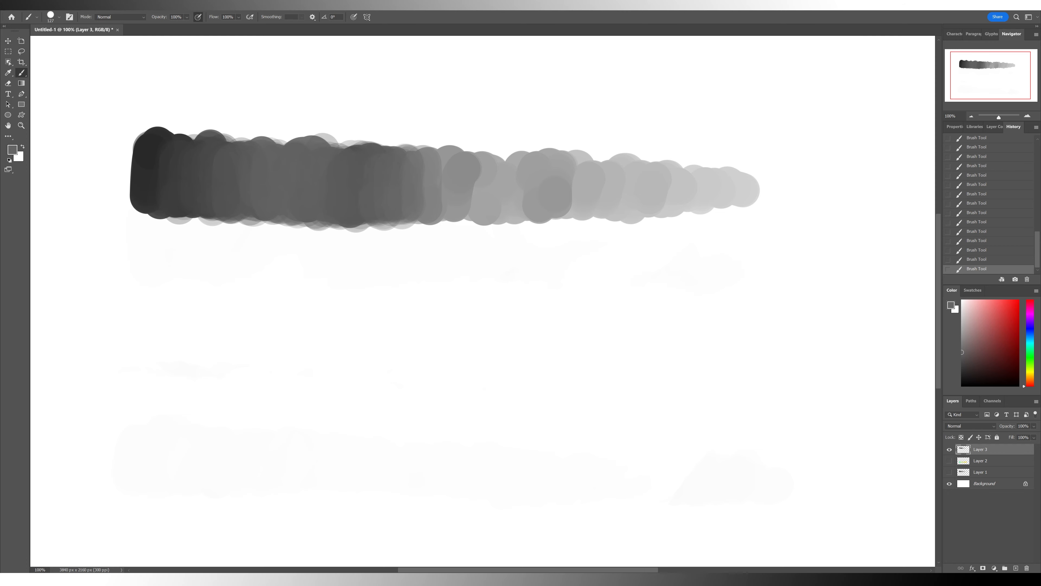
drag(379, 168, 373, 211)
Layer strokes of resampled grey from just before the strip's middle back across the dark patch
alt+click(436, 189)
drag(413, 172, 409, 207)
drag(441, 157, 441, 208)
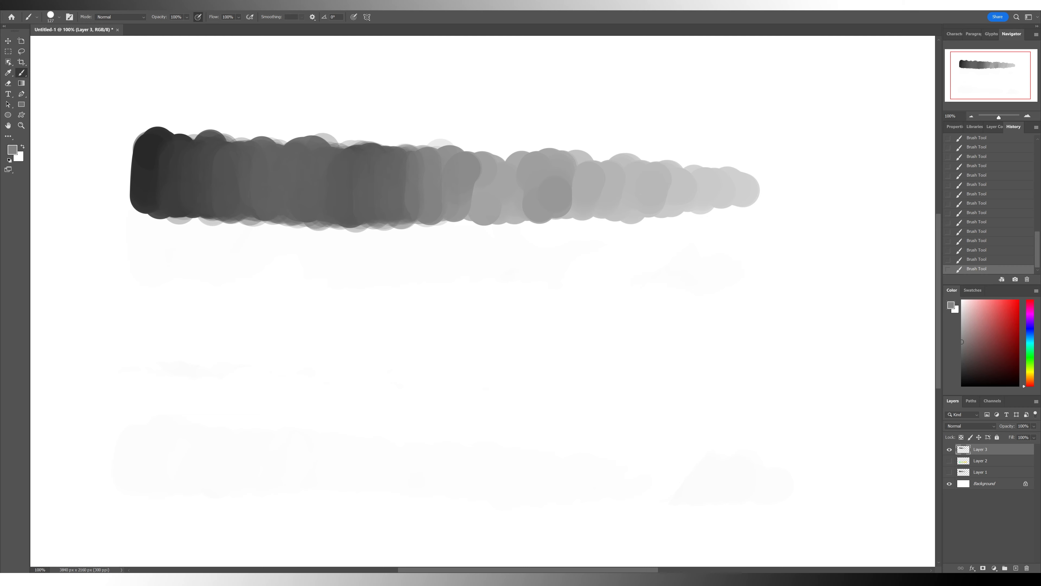
alt+click(417, 186)
mouse_move(411, 161)
mouse_down()
mouse_move(409, 193)
mouse_move(405, 160)
mouse_up()
alt+click(394, 190)
alt+click(392, 177)
drag(380, 165, 377, 211)
Blend the mid-grey bands just before the strip's middle with additional strokes of sampled grey
drag(435, 169, 451, 207)
alt+click(458, 191)
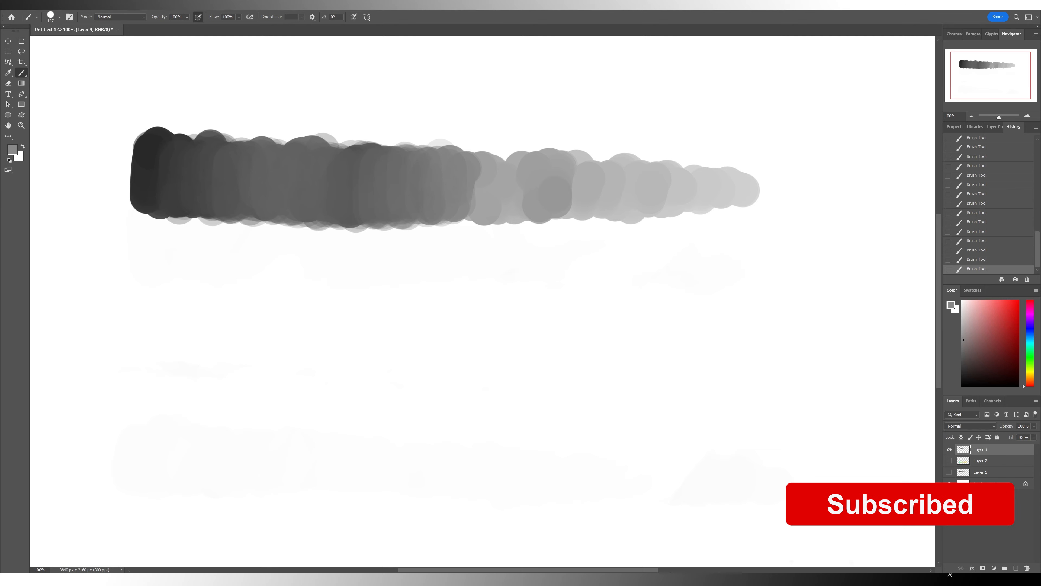
click(432, 218)
alt+click(422, 172)
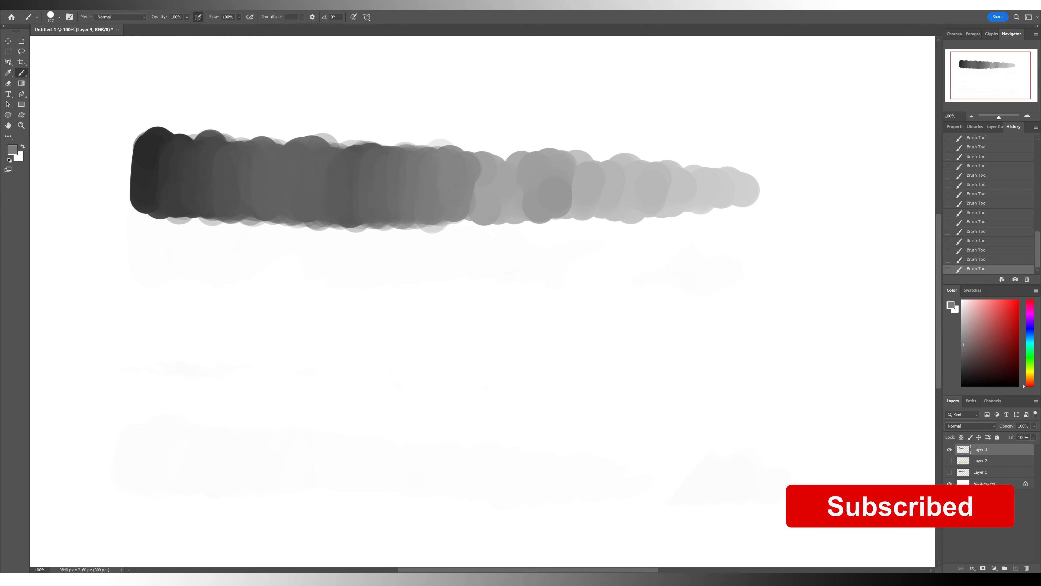
alt+click(404, 183)
drag(395, 169, 388, 218)
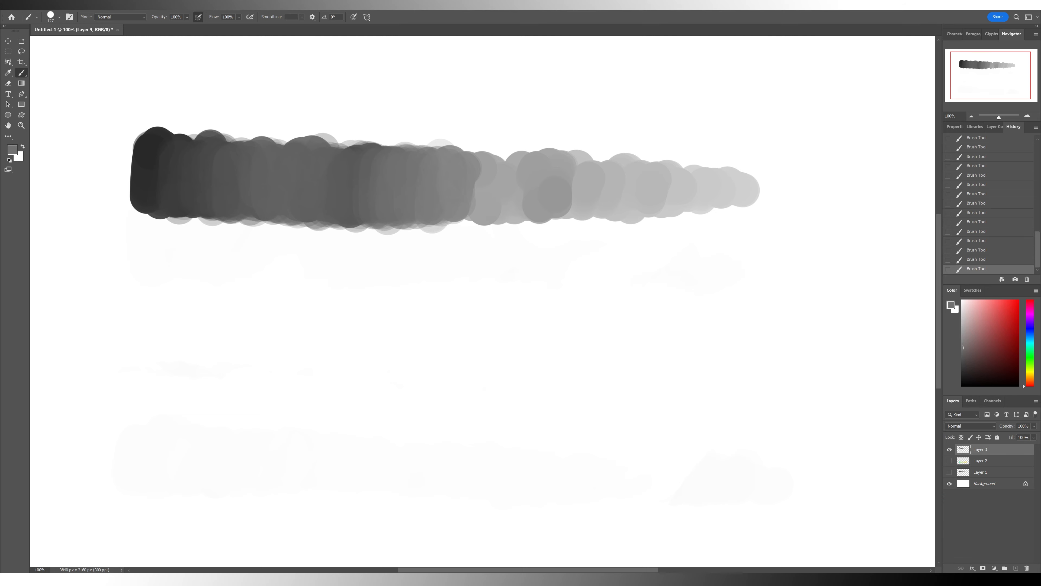
drag(411, 170, 401, 206)
Sample greys around the strip's middle and paint over the hard edge between the dark and light halves
alt+click(474, 165)
drag(480, 173, 475, 202)
alt+click(489, 186)
drag(467, 165, 464, 212)
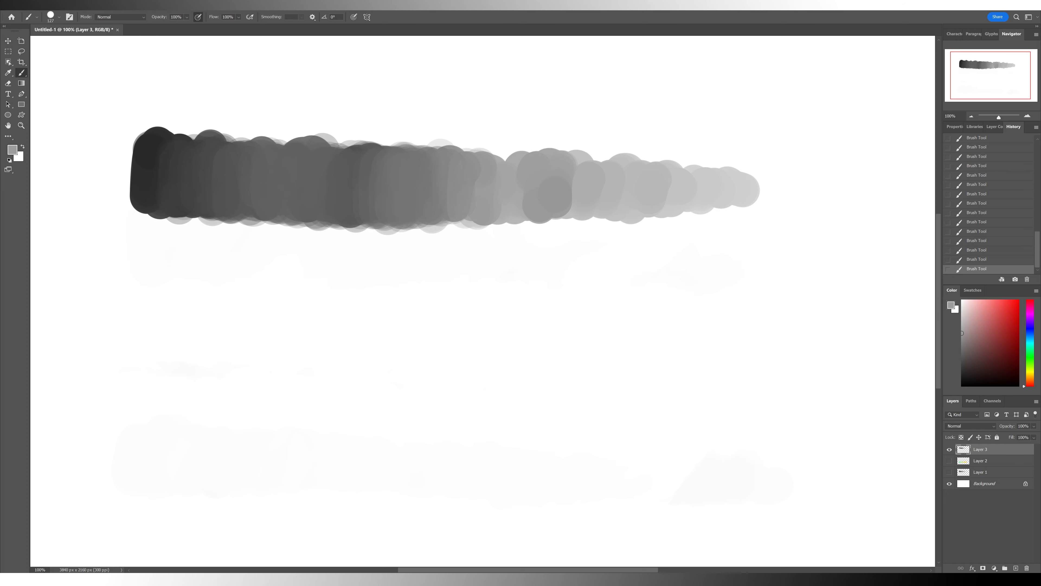
alt+click(489, 188)
alt+click(459, 186)
drag(438, 167, 435, 210)
Paint sampled light-mid greys past the strip's middle, covering the darker round spot there
alt+click(487, 190)
drag(502, 175, 500, 210)
mouse_move(522, 174)
mouse_down()
mouse_move(521, 210)
mouse_move(532, 212)
mouse_up()
alt+click(544, 191)
mouse_move(553, 176)
mouse_down()
mouse_move(553, 211)
mouse_move(531, 212)
mouse_up()
mouse_move(553, 172)
mouse_down()
mouse_move(551, 211)
mouse_move(571, 208)
mouse_up()
alt+click(564, 208)
mouse_move(574, 165)
mouse_down()
mouse_move(569, 201)
mouse_move(587, 206)
mouse_up()
Resample greys around the covered round spot and carry the blend further into the lighter half
alt+click(534, 194)
drag(520, 165, 519, 208)
drag(521, 164, 517, 201)
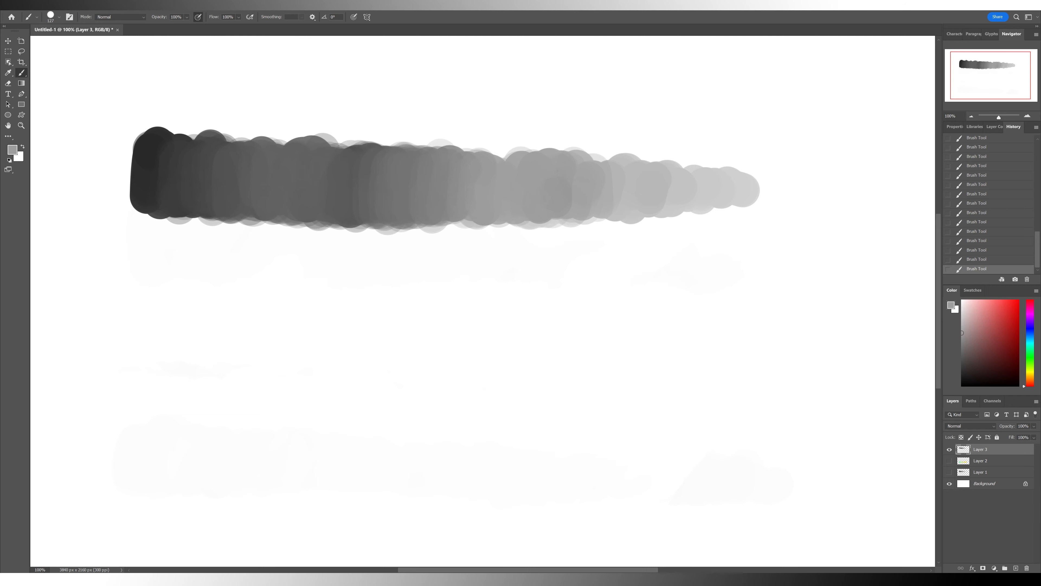
alt+click(571, 176)
drag(573, 169, 571, 210)
mouse_move(579, 168)
mouse_down()
mouse_move(578, 203)
mouse_move(605, 185)
mouse_move(624, 196)
mouse_up()
Refine the bands on both sides of the covered round spot with strokes of sampled light-mid grey
alt+click(590, 182)
alt+click(558, 180)
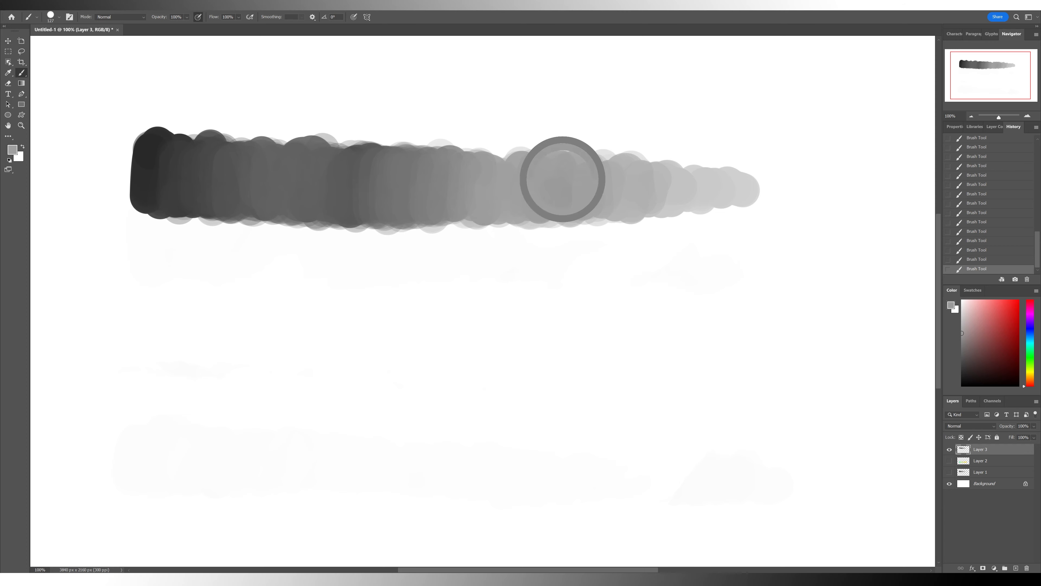
mouse_move(540, 172)
mouse_down()
mouse_move(539, 211)
mouse_move(514, 214)
mouse_up()
mouse_move(603, 170)
mouse_down()
mouse_move(606, 204)
mouse_move(640, 201)
mouse_move(606, 210)
mouse_up()
alt+click(636, 187)
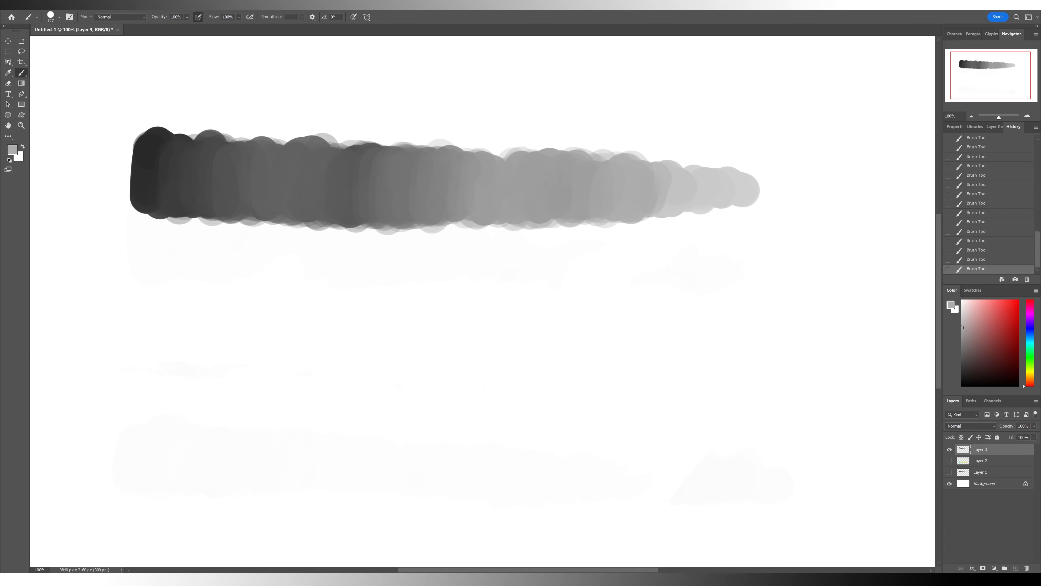
alt+click(598, 201)
mouse_move(595, 176)
mouse_down()
mouse_move(594, 209)
mouse_move(582, 210)
mouse_up()
Brush sampled light greys over the strip's last third, widening and blending its narrow light end
mouse_move(649, 169)
mouse_down()
mouse_move(647, 205)
mouse_move(667, 204)
mouse_up()
mouse_move(690, 177)
mouse_down()
mouse_move(690, 199)
mouse_move(651, 204)
mouse_move(677, 203)
mouse_move(710, 173)
mouse_move(750, 191)
mouse_up()
alt+click(678, 203)
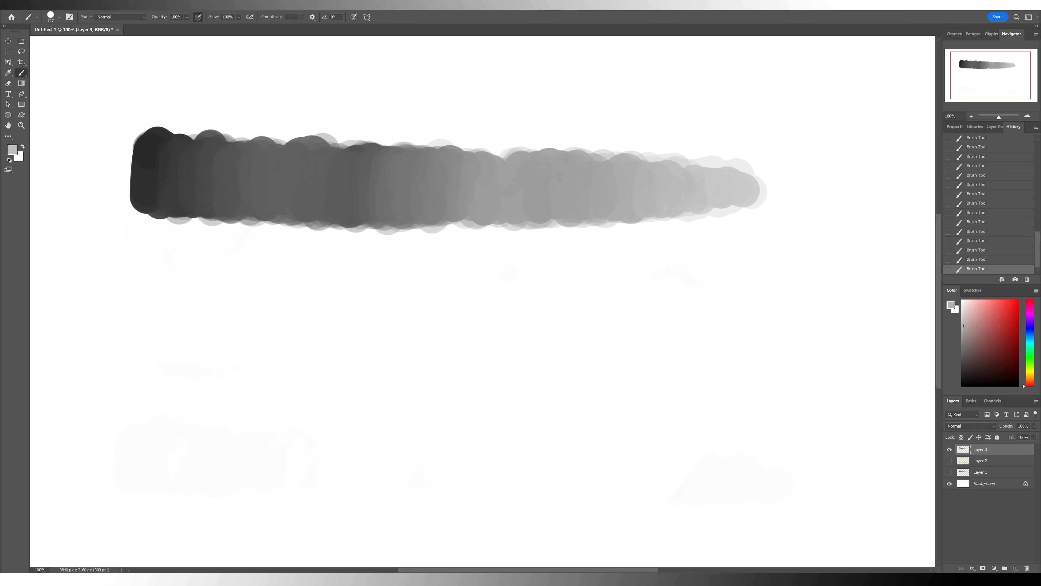
drag(635, 175, 621, 211)
alt+click(714, 190)
mouse_move(713, 177)
mouse_down()
mouse_move(722, 201)
mouse_move(803, 207)
mouse_move(737, 198)
mouse_up()
Extend the strip's light end with very pale grey and blend it back using sampled light greys
alt+click(774, 205)
alt+click(739, 188)
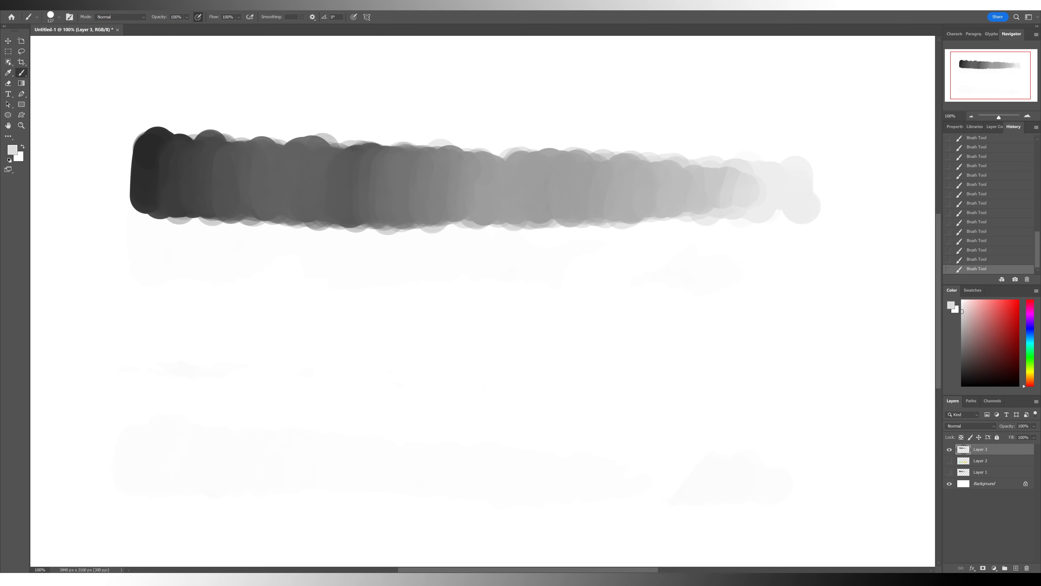
alt+click(732, 188)
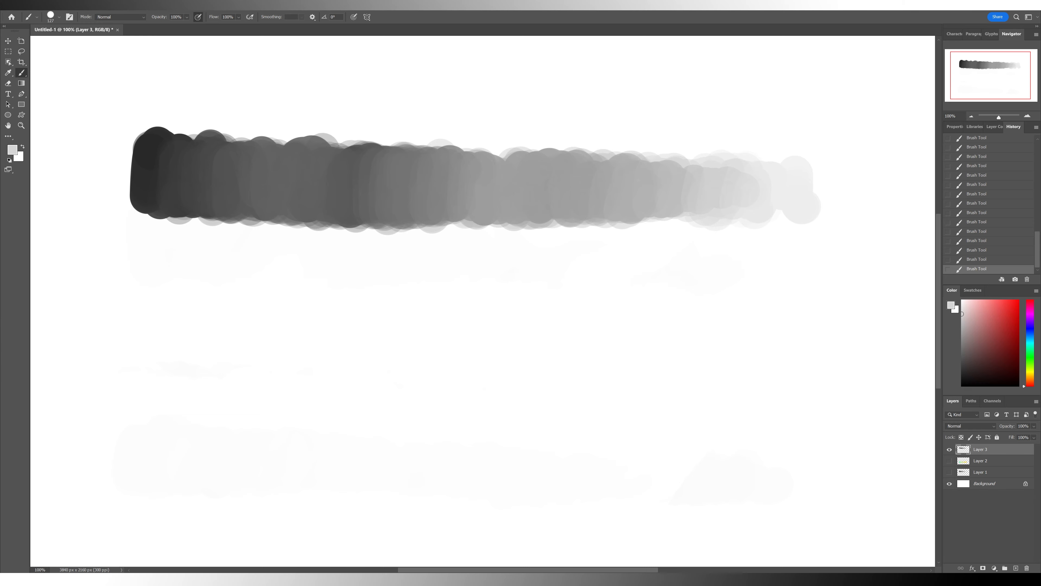
alt+click(691, 189)
mouse_move(691, 183)
mouse_down()
mouse_move(687, 201)
mouse_move(674, 204)
mouse_up()
Sample the palest grey and the canvas white, and fade the strip's light end out toward white
alt+click(765, 190)
drag(751, 183, 746, 199)
alt+click(844, 190)
drag(826, 183, 822, 202)
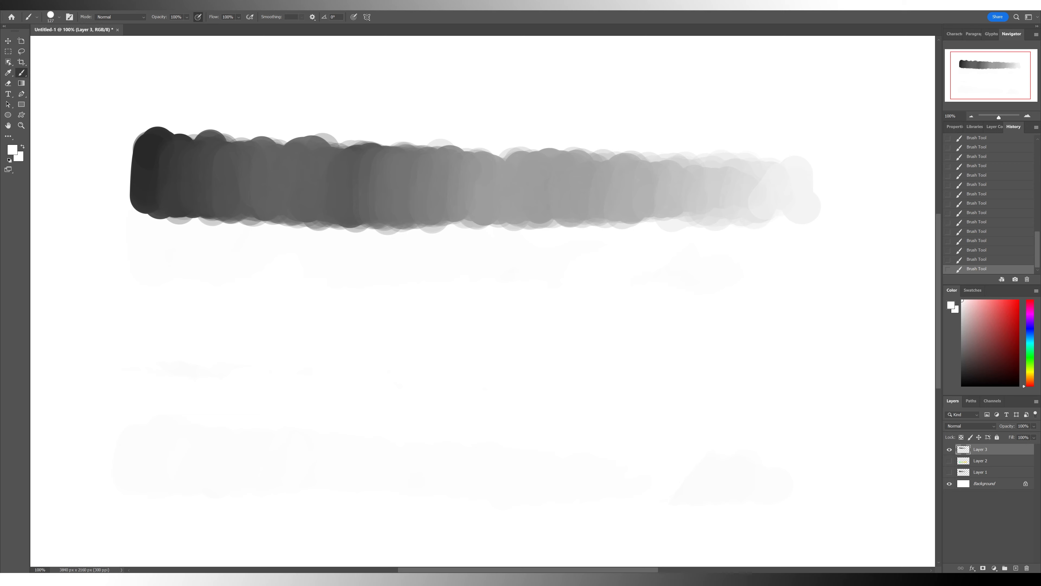
On a new layer, paint a bright green vertical patch below the grey strip and a yellow one some distance beside it
key(ctrl+shift+alt+n)
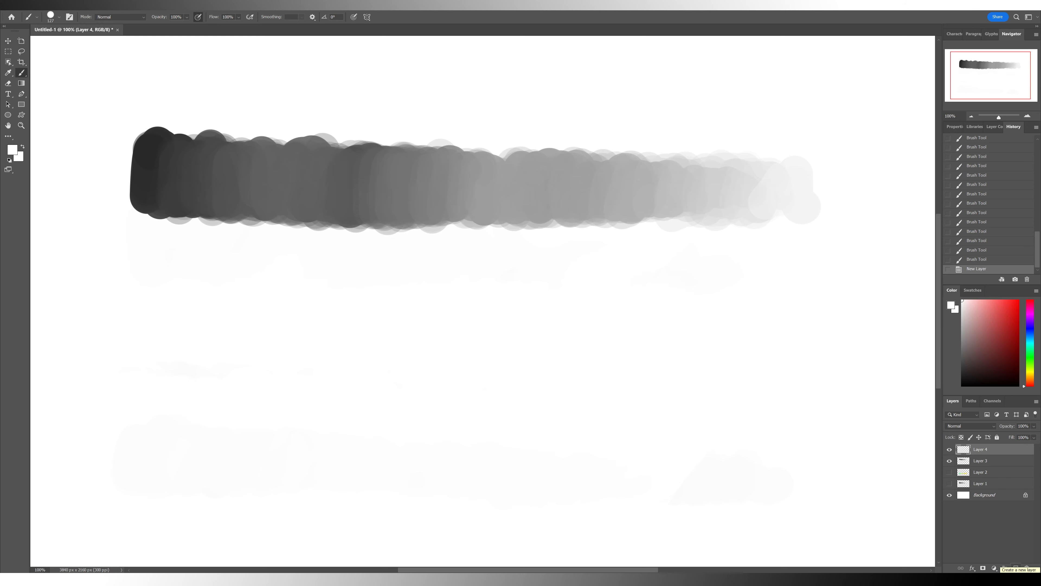
click(1030, 351)
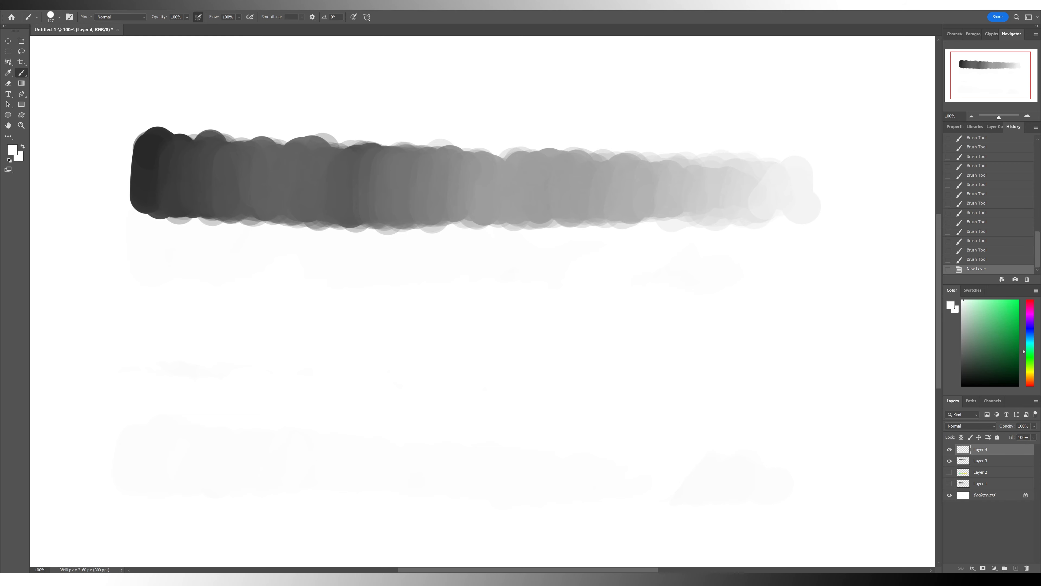
click(164, 328)
drag(992, 337, 1019, 300)
mouse_move(164, 349)
mouse_down()
mouse_move(160, 434)
mouse_move(188, 415)
mouse_up()
click(1030, 373)
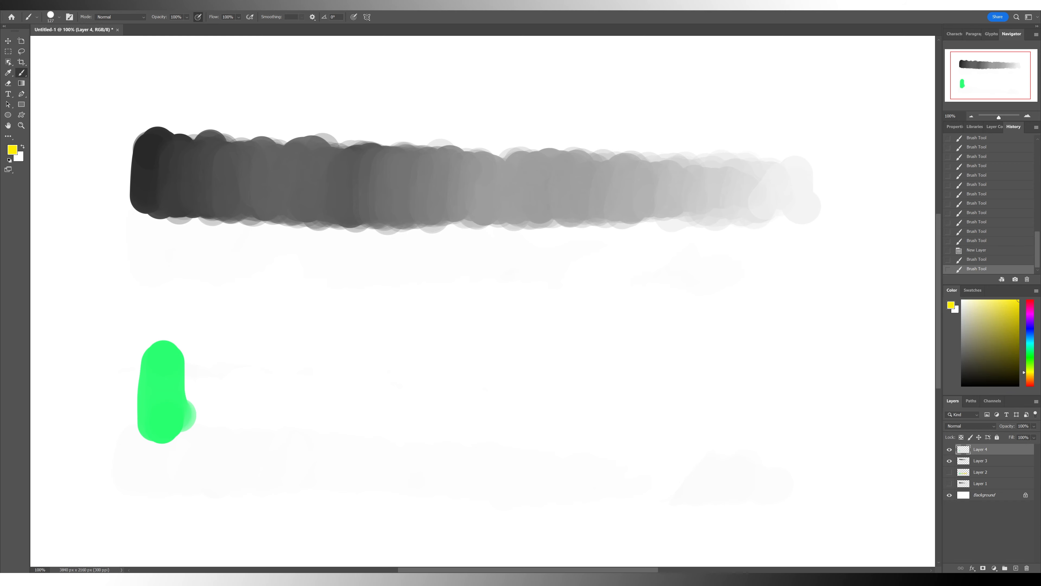
mouse_move(532, 374)
mouse_down()
mouse_move(526, 416)
mouse_move(537, 342)
mouse_move(525, 426)
mouse_up()
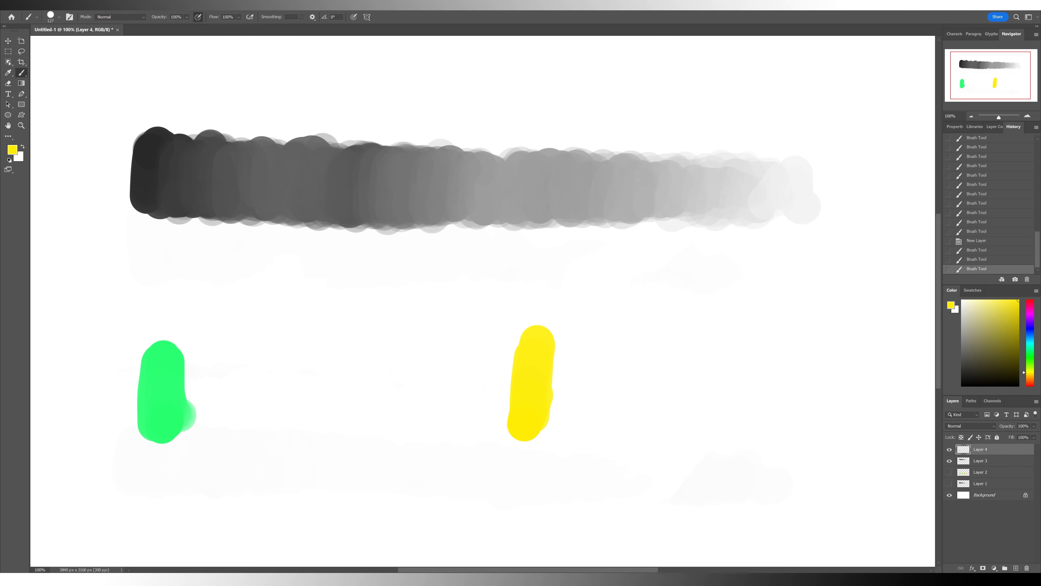
Fill the gap between the green and yellow patches with overlapping brush strokes of the sampled green and sampled yellow
alt+click(163, 394)
mouse_move(174, 379)
mouse_down()
mouse_move(179, 422)
mouse_move(189, 365)
mouse_move(194, 404)
mouse_move(214, 369)
mouse_move(236, 394)
mouse_move(272, 348)
mouse_move(322, 349)
mouse_move(365, 382)
mouse_move(441, 370)
mouse_move(467, 406)
mouse_up()
mouse_move(186, 361)
mouse_down()
mouse_move(193, 406)
mouse_move(221, 345)
mouse_move(263, 427)
mouse_move(313, 352)
mouse_move(349, 410)
mouse_move(402, 361)
mouse_move(464, 394)
mouse_move(512, 393)
mouse_move(505, 404)
mouse_move(486, 369)
mouse_move(461, 404)
mouse_move(441, 361)
mouse_move(326, 397)
mouse_move(220, 394)
mouse_up()
alt+click(529, 387)
mouse_move(556, 387)
mouse_down()
mouse_move(507, 402)
mouse_move(508, 385)
mouse_move(436, 388)
mouse_up()
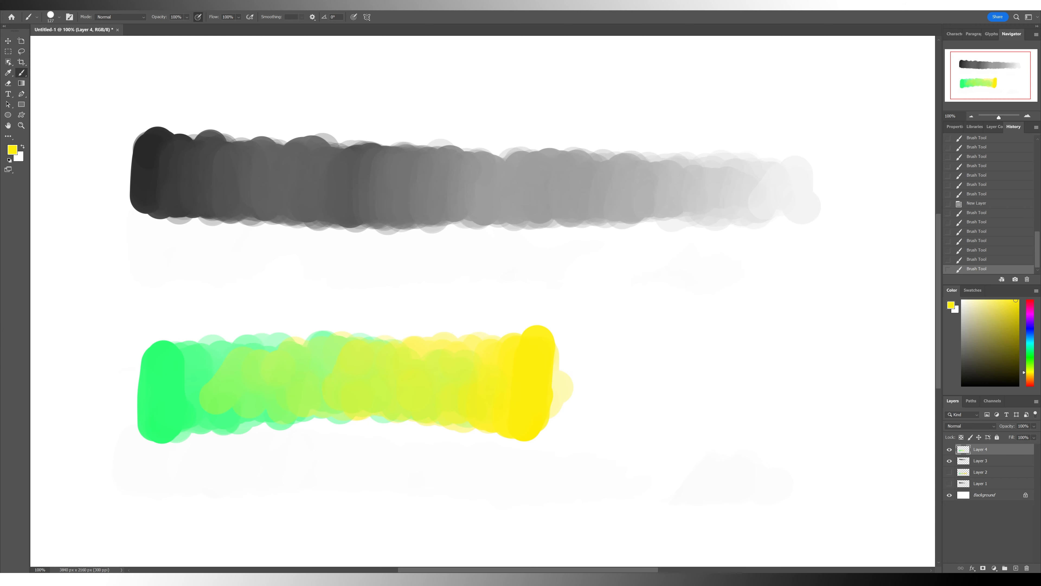
mouse_move(296, 415)
mouse_down()
mouse_move(209, 394)
mouse_move(172, 402)
mouse_up()
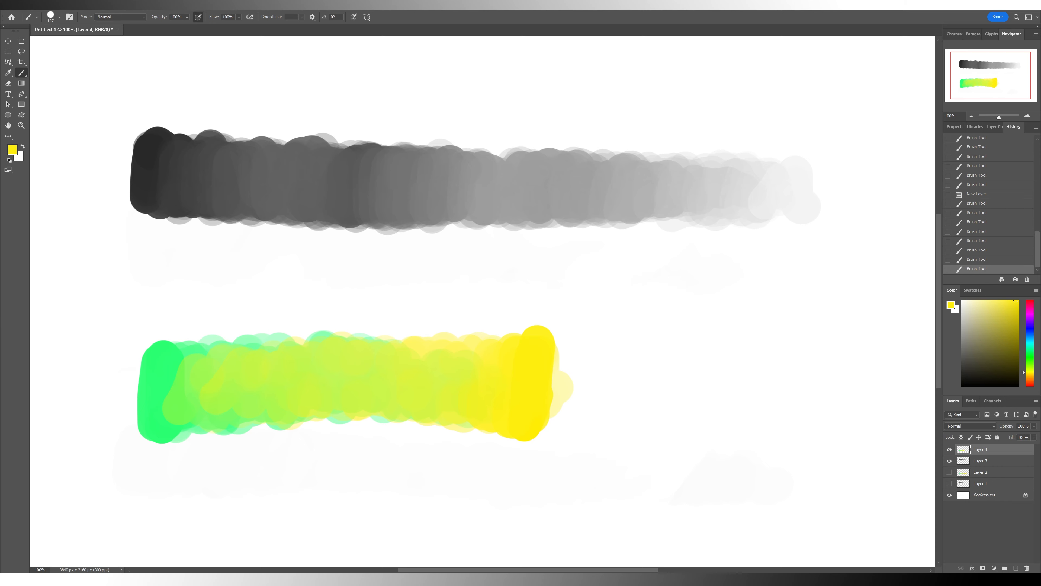
Blend the green patch into the strip with vertical strokes of sampled yellow-greens
alt+click(185, 379)
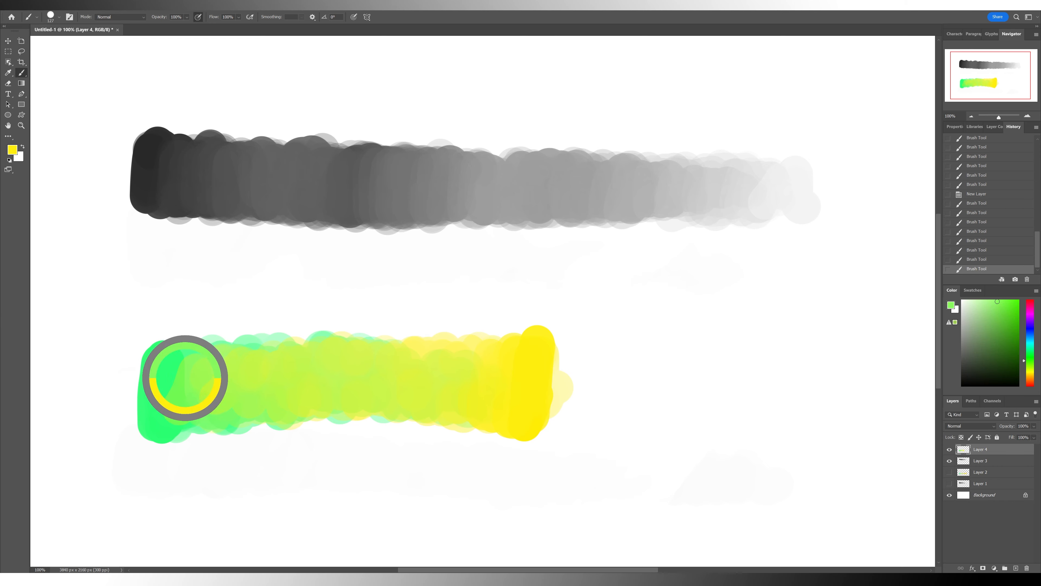
mouse_move(191, 361)
mouse_down()
mouse_move(189, 427)
mouse_move(176, 431)
mouse_up()
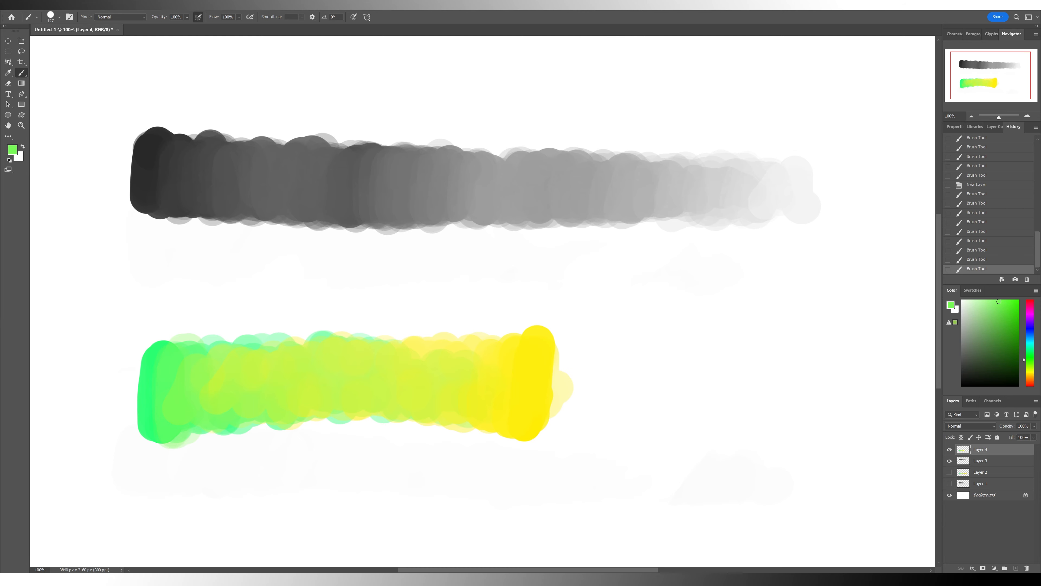
alt+click(216, 384)
mouse_move(213, 356)
mouse_down()
mouse_move(211, 422)
mouse_move(218, 352)
mouse_up()
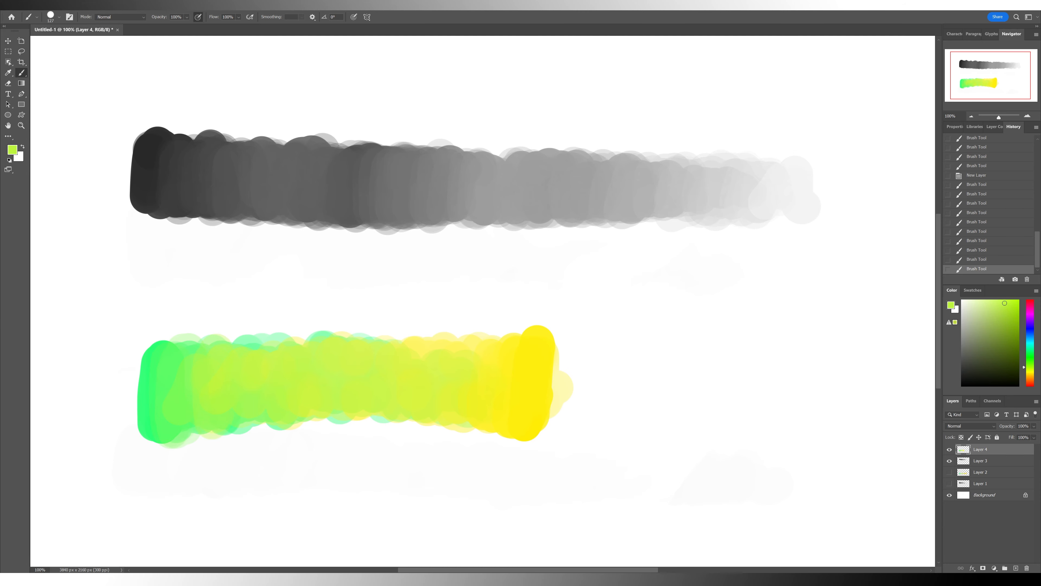
alt+click(197, 378)
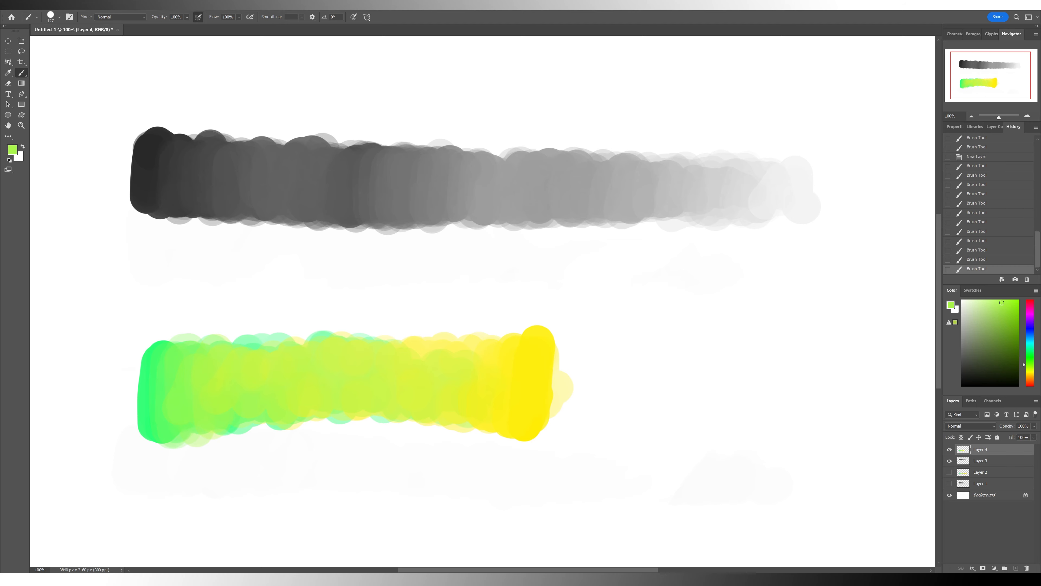
drag(249, 350, 250, 426)
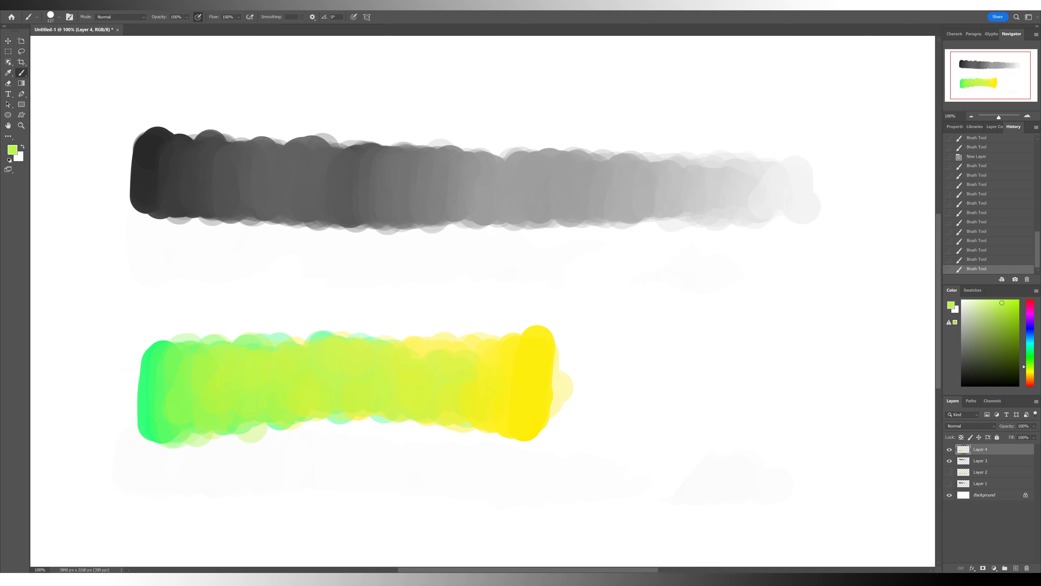
alt+click(272, 396)
mouse_move(268, 369)
mouse_down()
mouse_move(276, 345)
mouse_move(267, 424)
mouse_up()
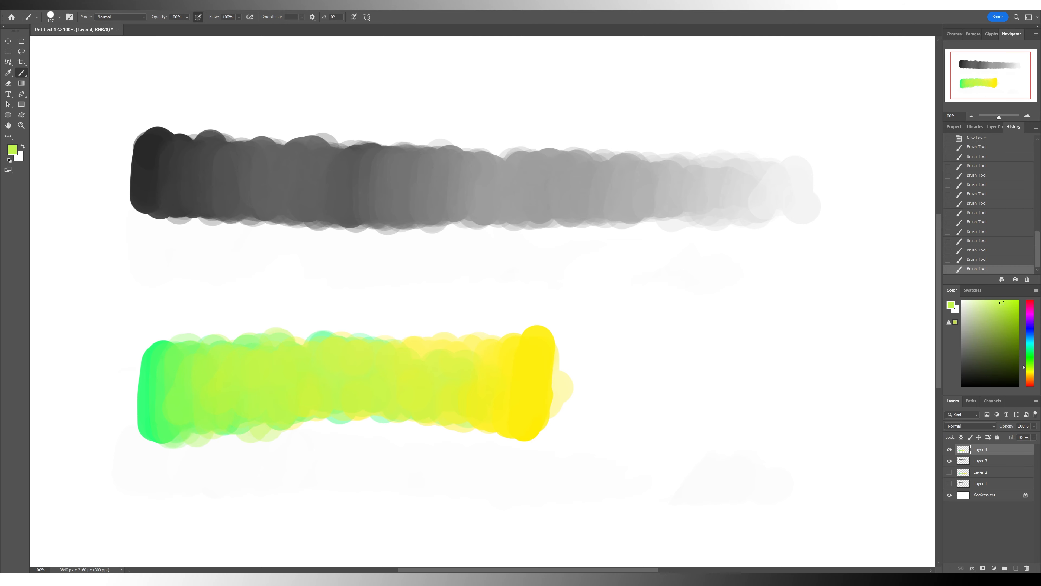
Even out the middle of the green-yellow strip with vertical strokes of sampled lime tones
alt+click(293, 371)
drag(293, 348, 292, 417)
alt+click(319, 366)
mouse_move(335, 356)
mouse_down()
mouse_move(336, 412)
mouse_move(356, 345)
mouse_up()
mouse_move(356, 346)
mouse_down()
mouse_move(352, 408)
mouse_move(368, 406)
mouse_move(377, 349)
mouse_up()
alt+click(374, 388)
drag(376, 349, 374, 411)
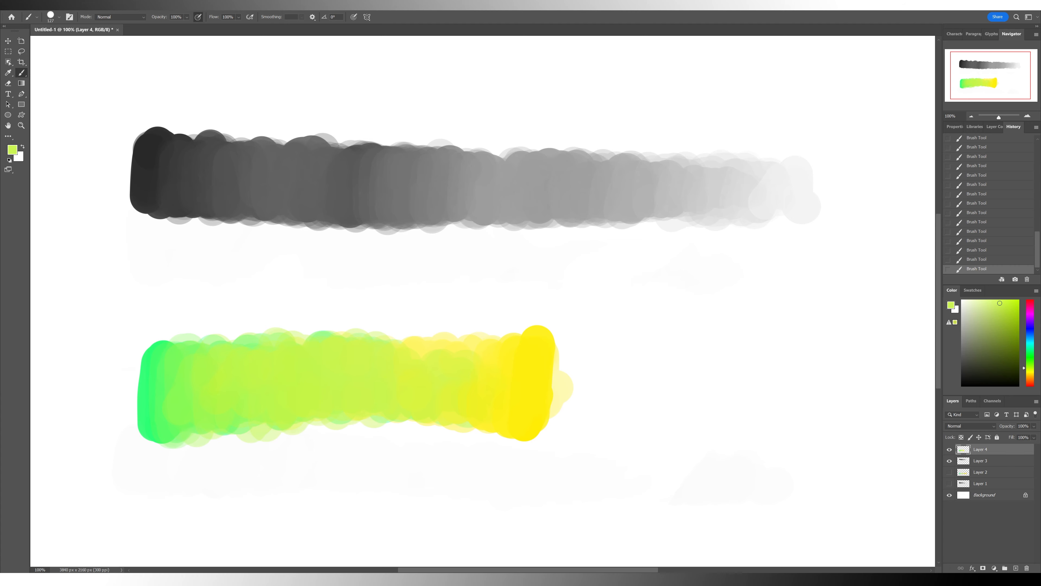
Continue the vertical lime strokes from the strip's middle toward its yellow side, resampling the colour along the way
drag(403, 363, 393, 413)
mouse_move(418, 361)
mouse_down()
mouse_move(412, 410)
mouse_move(419, 346)
mouse_up()
mouse_move(419, 346)
mouse_down()
mouse_move(415, 413)
mouse_move(443, 355)
mouse_up()
alt+click(438, 370)
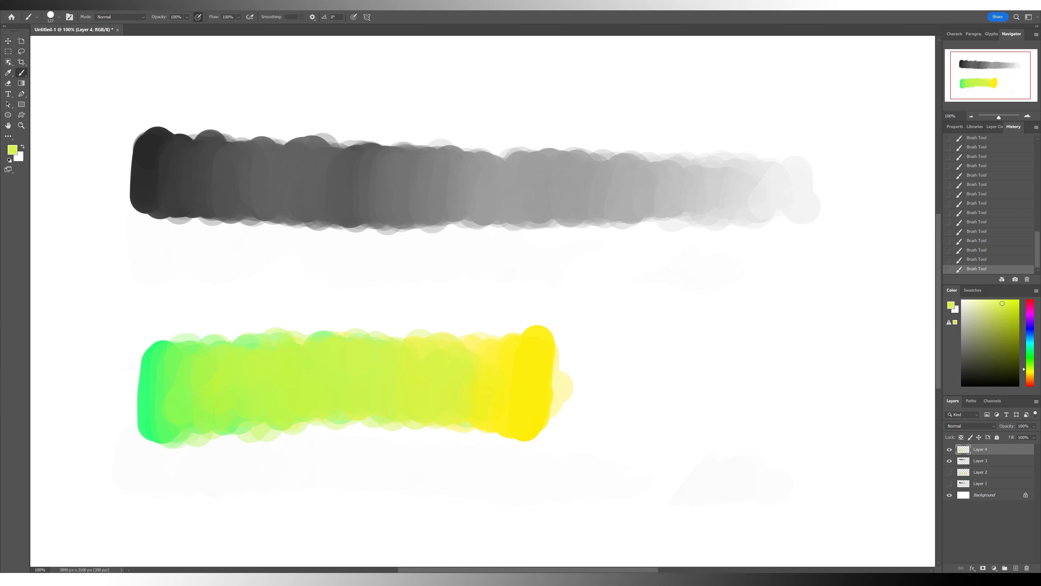
drag(467, 406, 465, 340)
Blend the strip into the solid yellow patch using sampled yellow-green and yellow tones
alt+click(480, 386)
drag(486, 407, 493, 348)
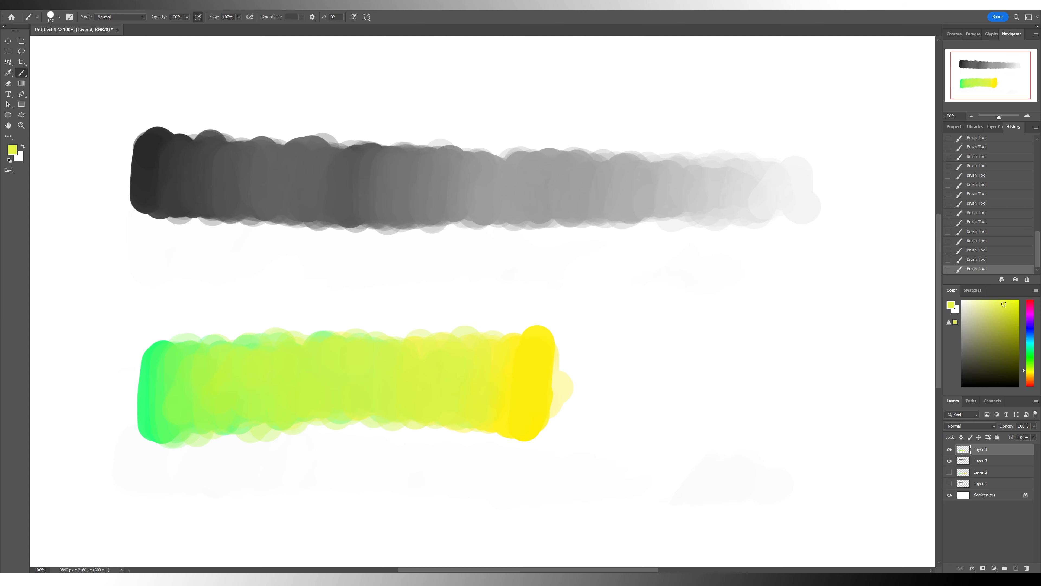
alt+click(503, 379)
alt+click(518, 381)
click(547, 425)
Rework the strip's green end with sampled greens and extend it outward with a lighter green band
alt+click(171, 379)
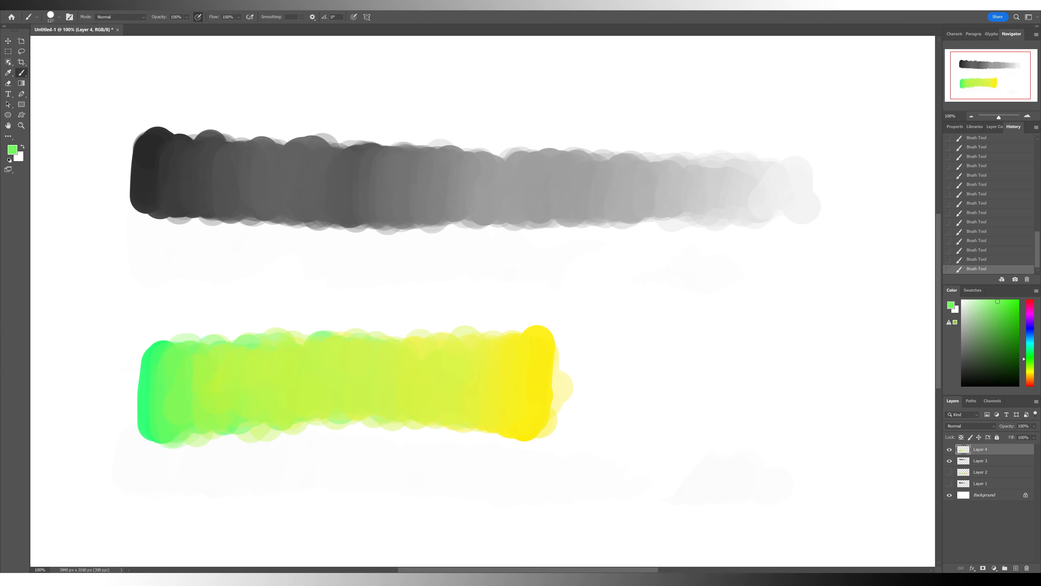
drag(201, 363, 203, 424)
alt+click(143, 371)
mouse_move(153, 365)
mouse_down()
mouse_move(148, 408)
mouse_move(147, 363)
mouse_move(140, 371)
mouse_move(134, 430)
mouse_move(134, 370)
mouse_move(193, 427)
mouse_up()
alt+click(163, 382)
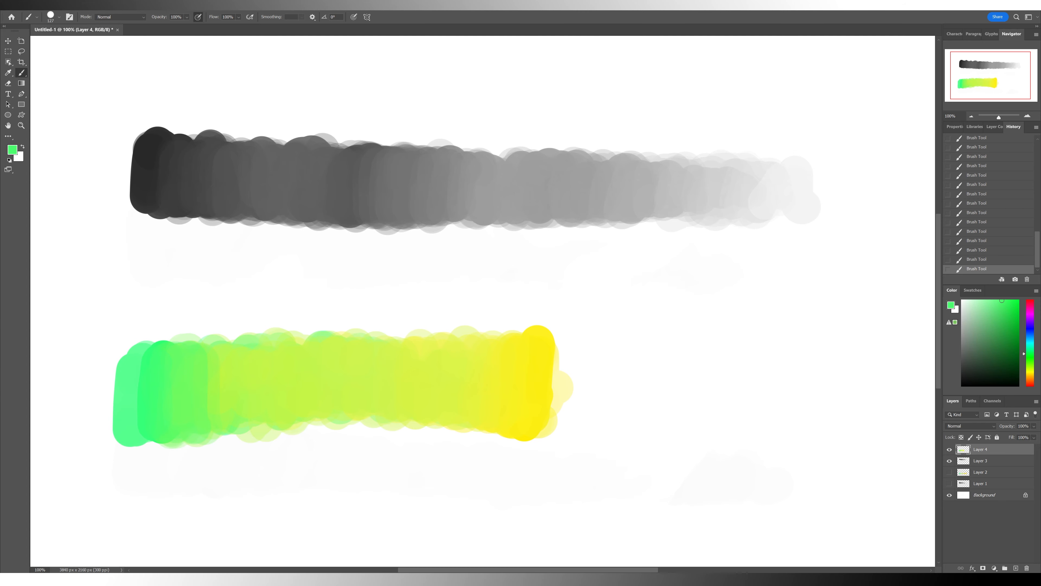
drag(134, 370, 127, 414)
alt+click(218, 373)
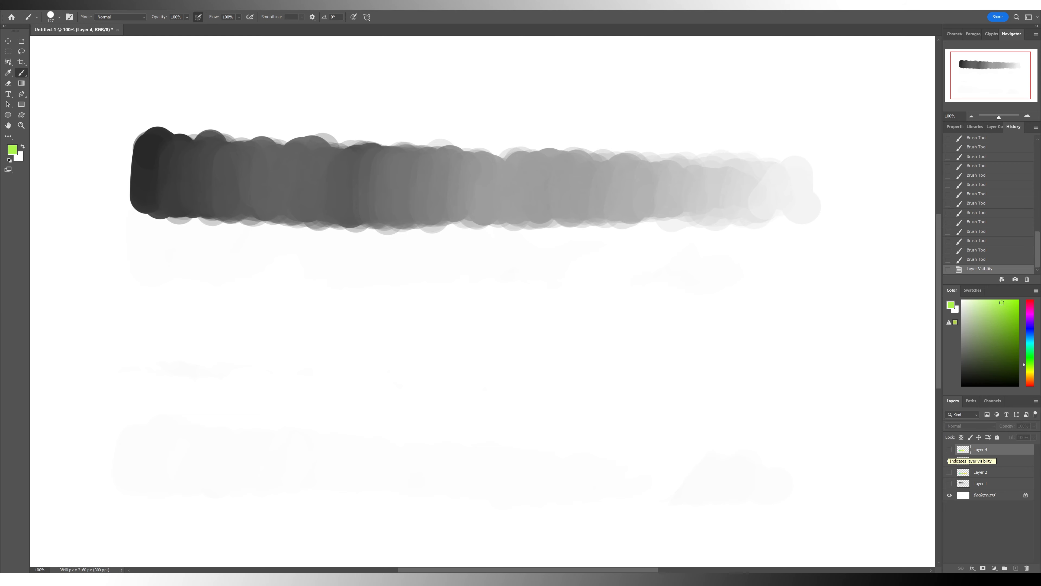
Hide the green-yellow strip's layer and set the brush colour to a fully saturated blue
click(950, 460)
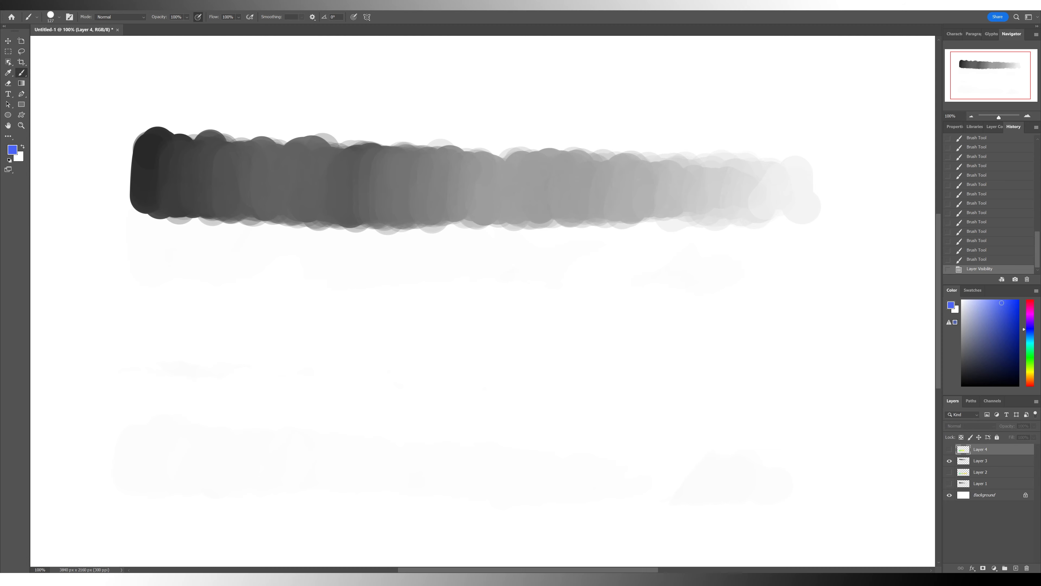
click(472, 189)
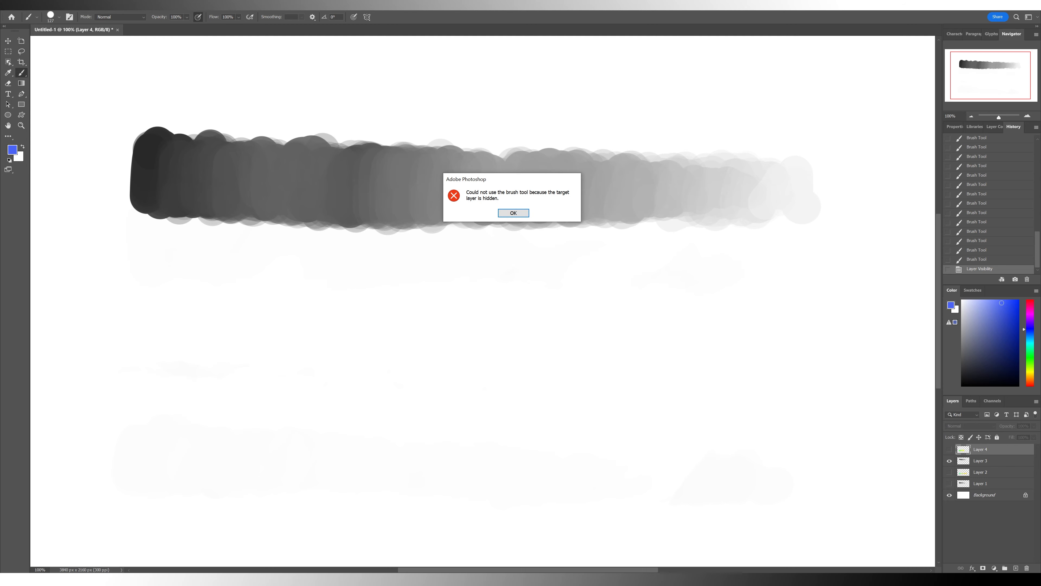
click(513, 213)
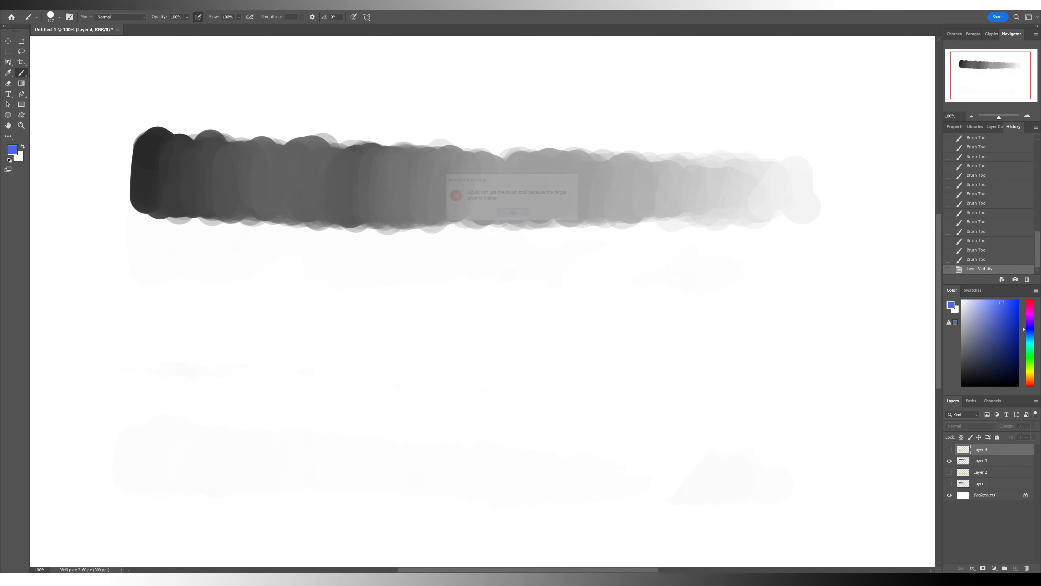
click(1019, 300)
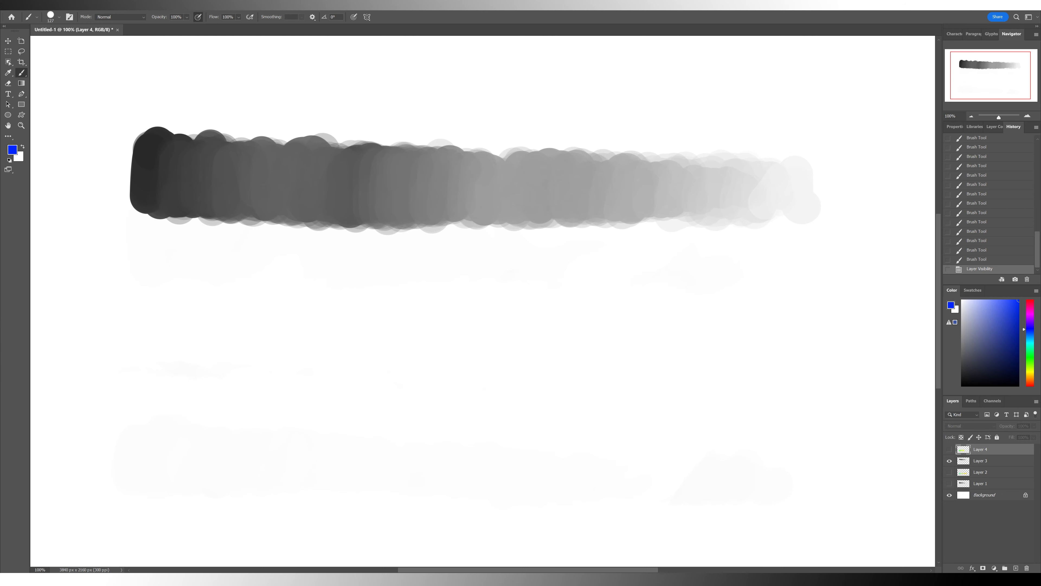
click(483, 301)
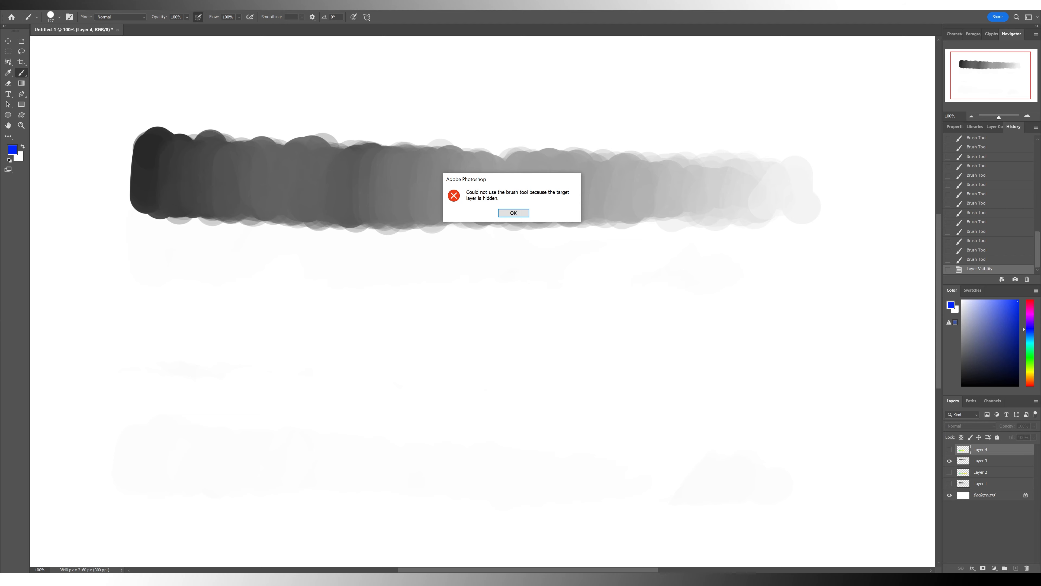
key(Return)
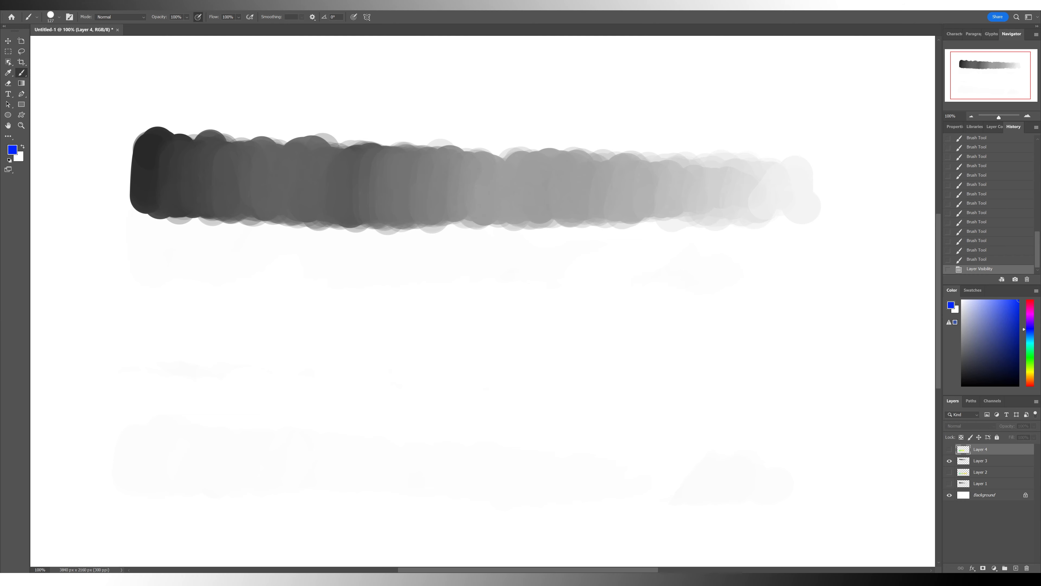
On a new layer, paint a blue vertical patch below the grey strip and a bright yellow one some distance beside it
click(1016, 568)
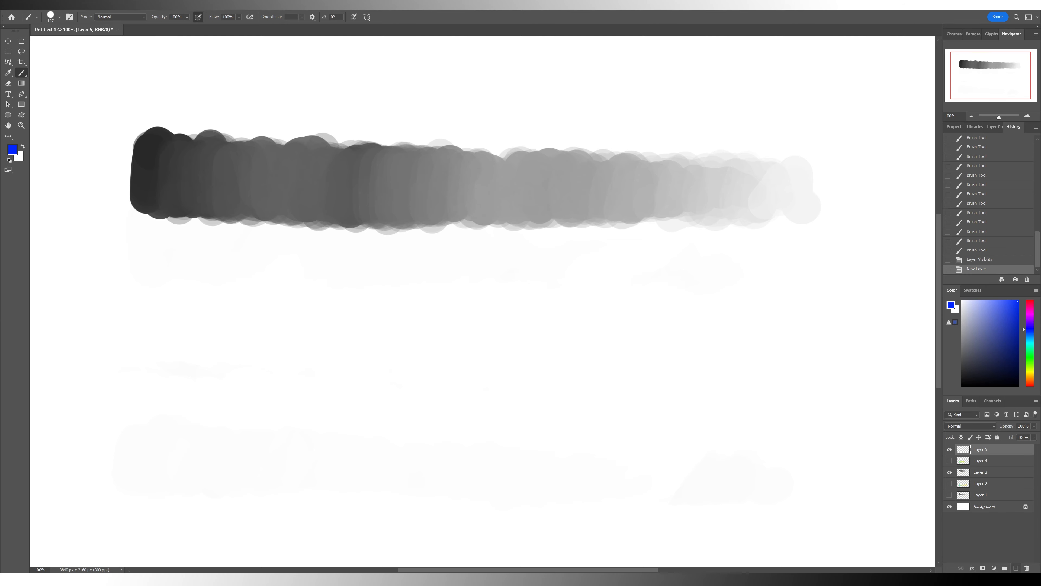
mouse_move(142, 334)
mouse_down()
mouse_move(147, 402)
mouse_move(160, 330)
mouse_move(160, 400)
mouse_up()
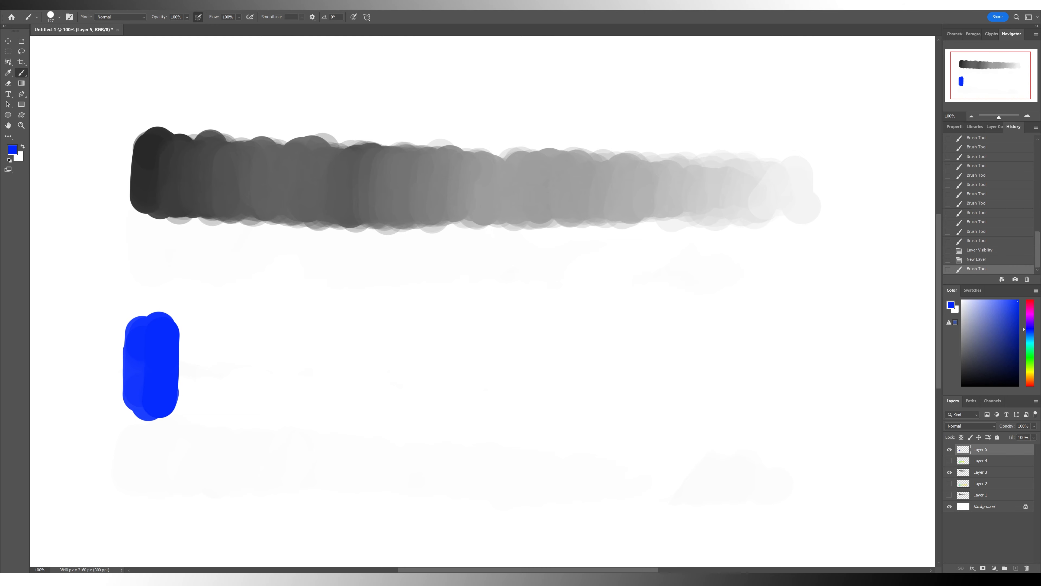
drag(1030, 377, 1030, 369)
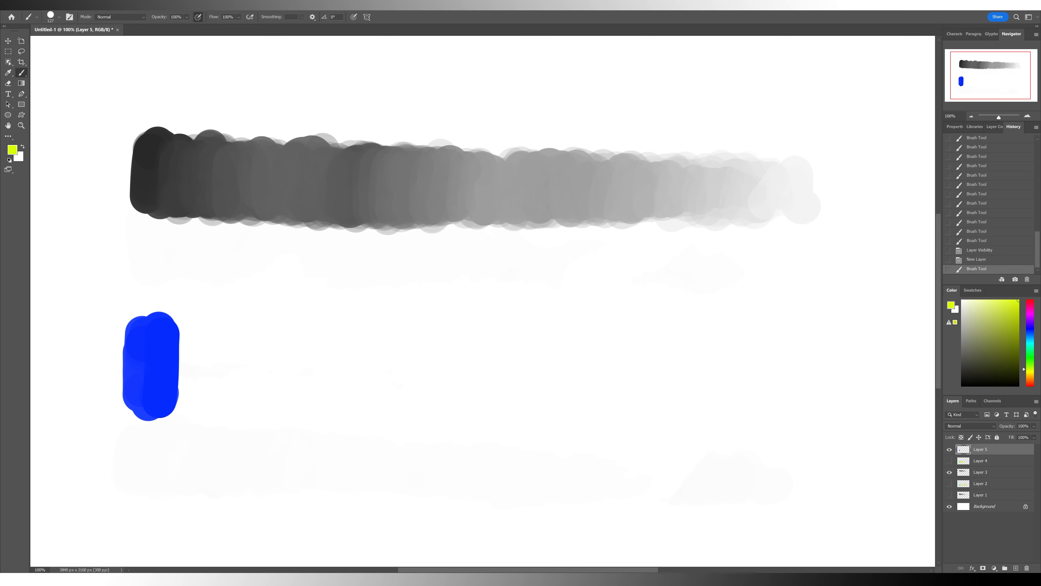
drag(560, 320, 555, 360)
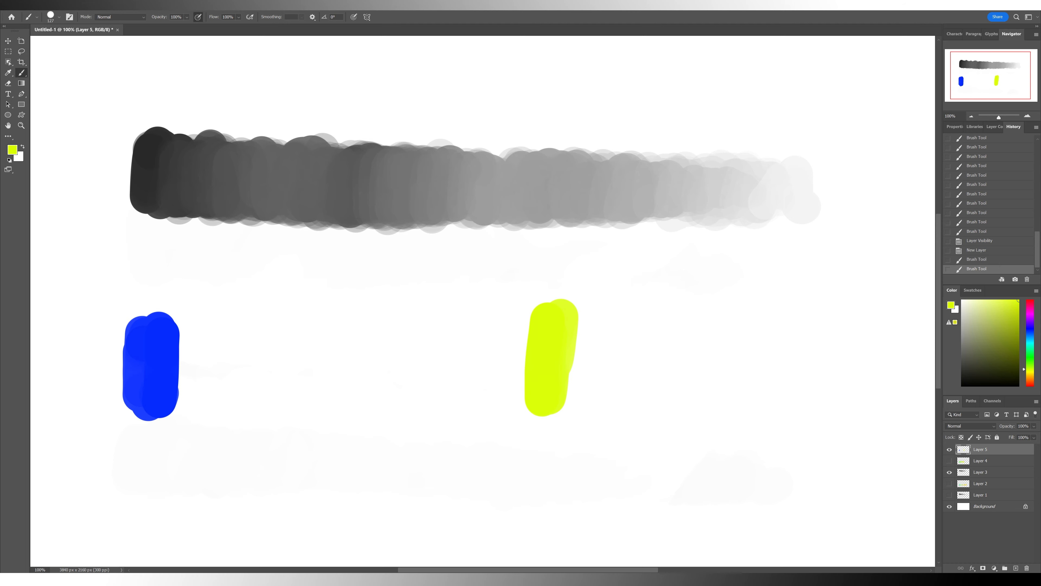
click(1030, 375)
drag(1030, 375, 1030, 371)
mouse_move(576, 305)
mouse_down()
mouse_move(568, 406)
mouse_move(525, 410)
mouse_move(562, 415)
mouse_up()
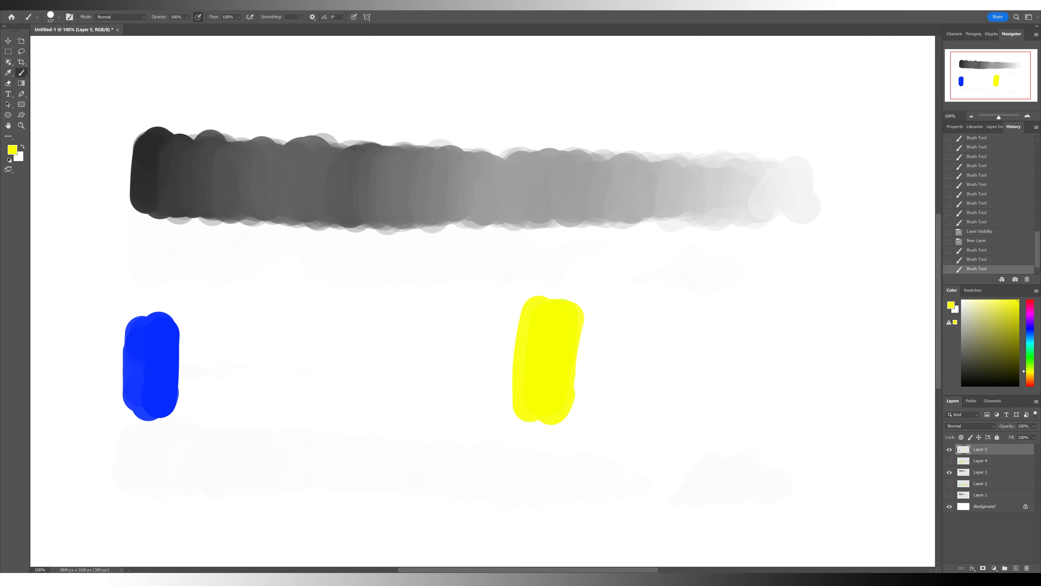
Fill the gap between the blue and yellow patches with overlapping brush strokes of the sampled blue and sampled yellow
alt+click(162, 365)
mouse_move(168, 343)
mouse_down()
mouse_move(168, 401)
mouse_move(211, 365)
mouse_move(521, 358)
mouse_move(397, 361)
mouse_up()
alt+click(533, 352)
mouse_move(508, 357)
mouse_down()
mouse_move(352, 356)
mouse_move(337, 367)
mouse_move(312, 347)
mouse_move(302, 369)
mouse_move(258, 343)
mouse_move(228, 374)
mouse_move(185, 360)
mouse_up()
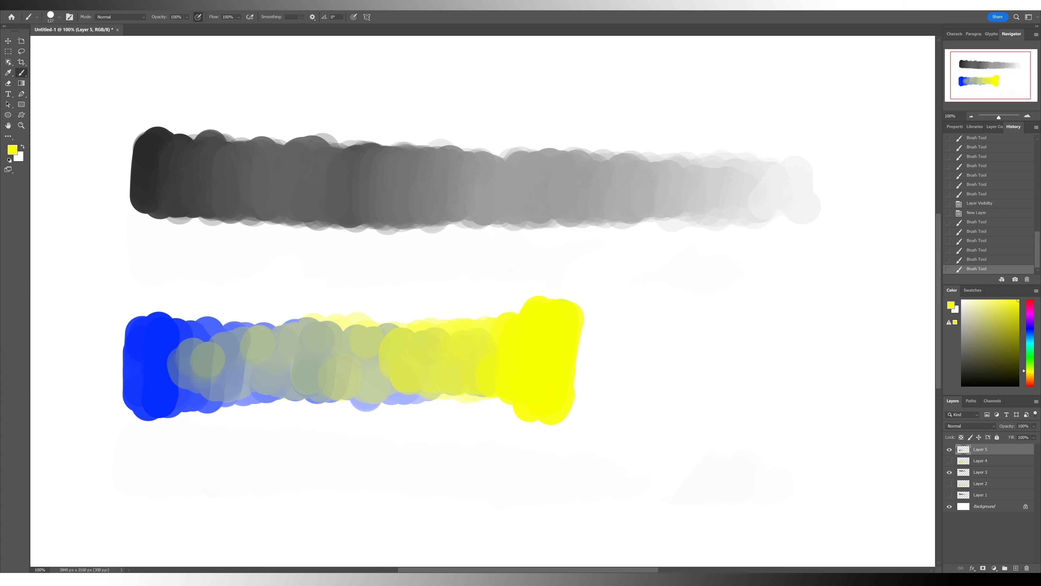
Cover the blotchy edge beside the blue patch with strokes of sampled blue and blue-grey
alt+click(161, 364)
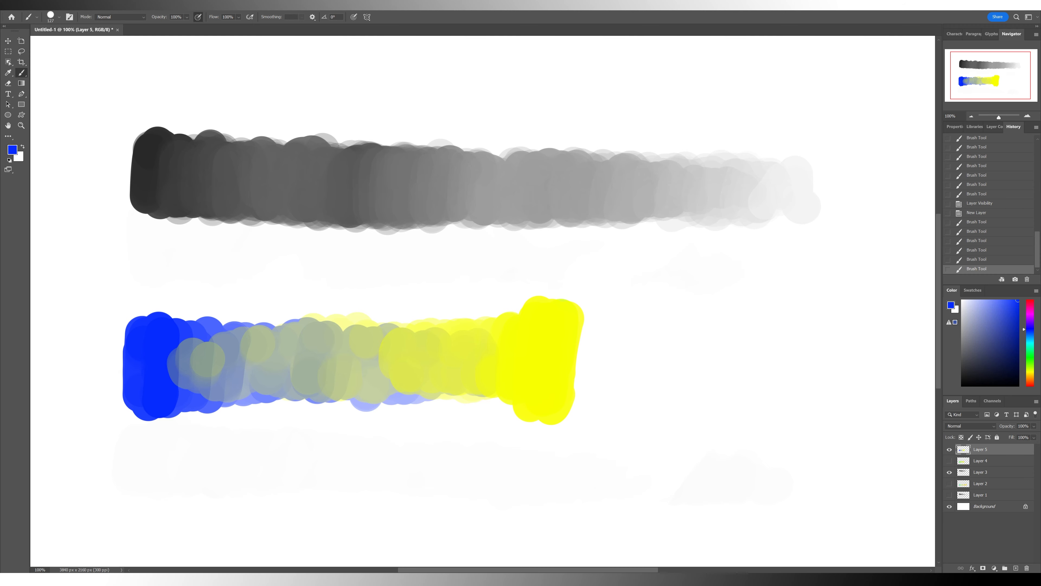
alt+click(174, 364)
mouse_move(176, 356)
mouse_down()
mouse_move(174, 341)
mouse_move(177, 402)
mouse_move(178, 332)
mouse_move(178, 408)
mouse_move(161, 402)
mouse_move(160, 337)
mouse_move(161, 369)
mouse_move(190, 399)
mouse_move(199, 383)
mouse_up()
alt+click(169, 364)
alt+click(185, 363)
alt+click(200, 370)
drag(199, 341, 222, 385)
Refine the gradation at the strip's blue end, resampling neighbouring blue and grey-blue tones for each band
alt+click(196, 373)
mouse_move(186, 341)
mouse_down()
mouse_move(178, 398)
mouse_move(185, 370)
mouse_move(237, 392)
mouse_move(243, 367)
mouse_move(213, 363)
mouse_move(231, 386)
mouse_move(217, 385)
mouse_move(208, 329)
mouse_move(189, 396)
mouse_move(186, 337)
mouse_move(160, 385)
mouse_move(162, 338)
mouse_move(160, 404)
mouse_up()
alt+click(212, 388)
alt+click(236, 362)
alt+click(194, 364)
alt+click(181, 380)
alt+click(162, 366)
Even out the blue-grey section next to the blue end with vertical strokes of sampled grey-blue and grey-green
alt+click(275, 368)
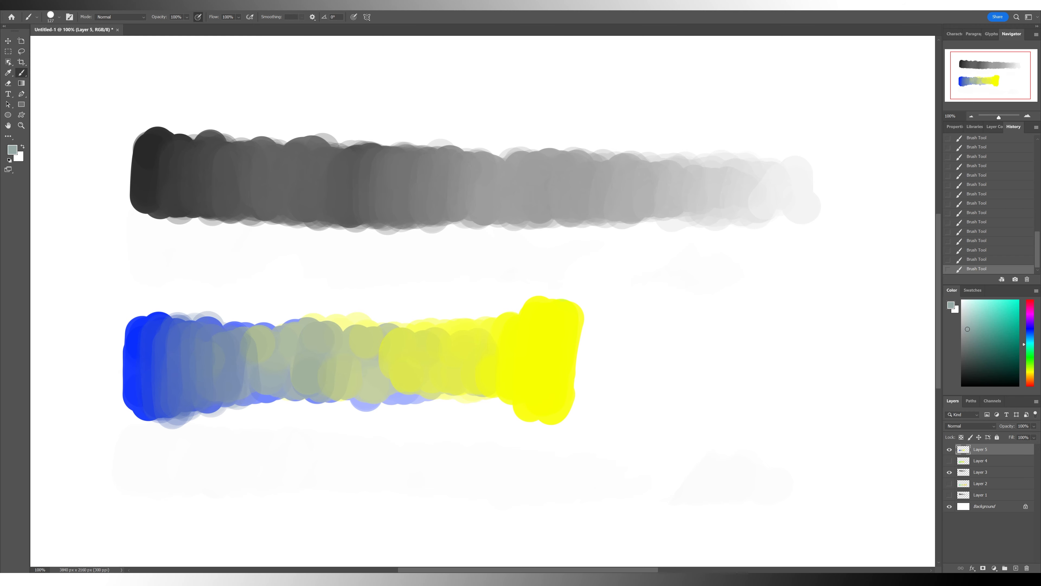
drag(255, 335, 275, 391)
alt+click(286, 357)
mouse_move(283, 353)
mouse_down()
mouse_move(276, 333)
mouse_move(277, 389)
mouse_up()
drag(315, 344, 313, 382)
alt+click(243, 367)
drag(233, 347, 226, 382)
Blend the grey-green section in the middle of the blue-to-yellow strip with vertical strokes, resampling neighbouring grey-green and olive tones
alt+click(299, 368)
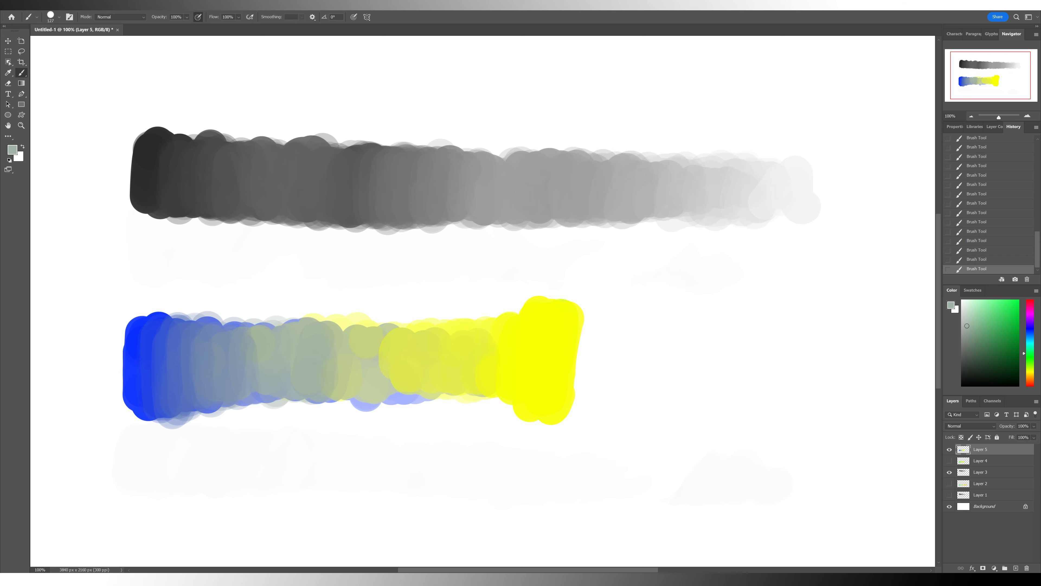
alt+click(252, 357)
drag(275, 338, 273, 375)
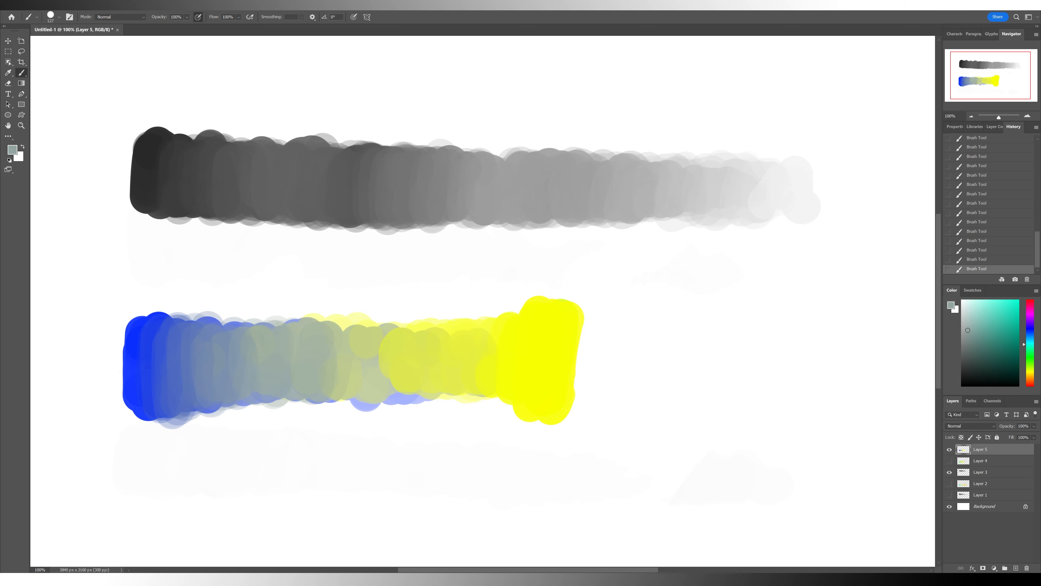
alt+click(298, 362)
mouse_move(286, 332)
mouse_down()
mouse_move(283, 389)
mouse_move(299, 386)
mouse_move(323, 329)
mouse_move(319, 410)
mouse_up()
alt+click(340, 361)
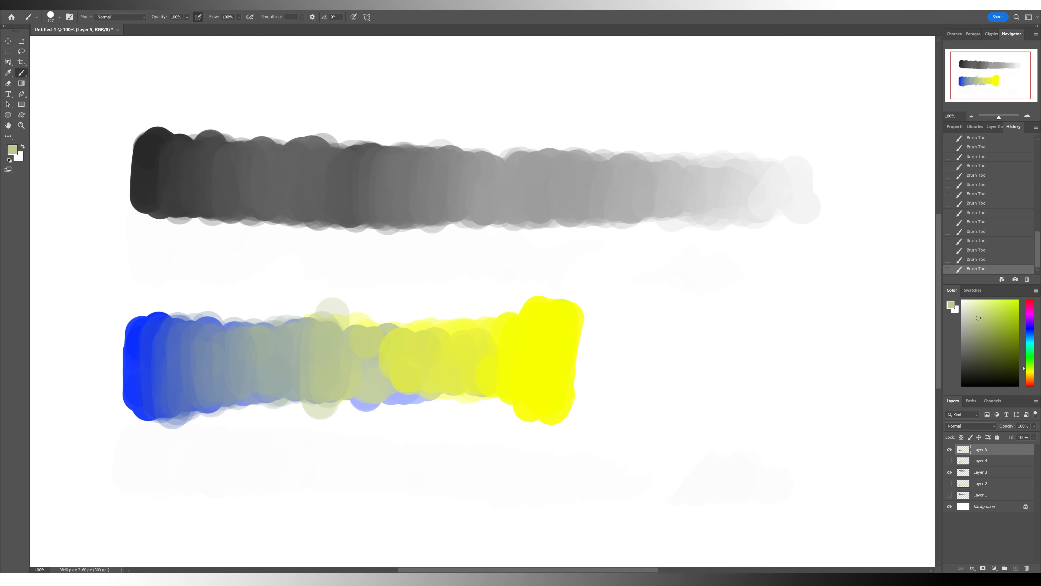
alt+click(301, 361)
drag(305, 329, 289, 390)
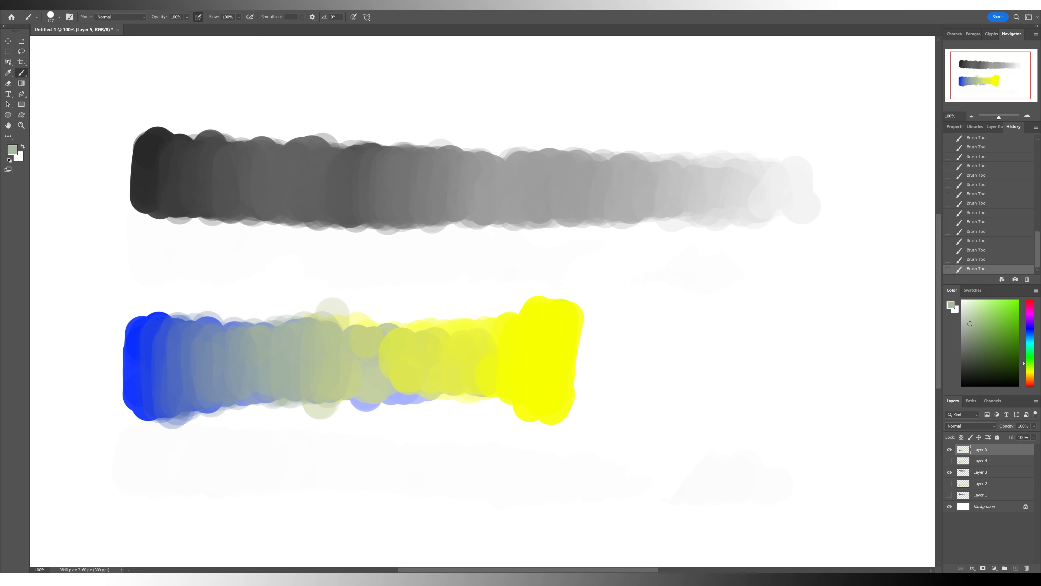
Smooth the blotchy change from grey-green to yellow-green with strokes of sampled pale olive and yellow-green
mouse_move(311, 327)
mouse_down()
mouse_move(313, 348)
mouse_move(330, 332)
mouse_move(345, 336)
mouse_move(348, 386)
mouse_up()
alt+click(368, 369)
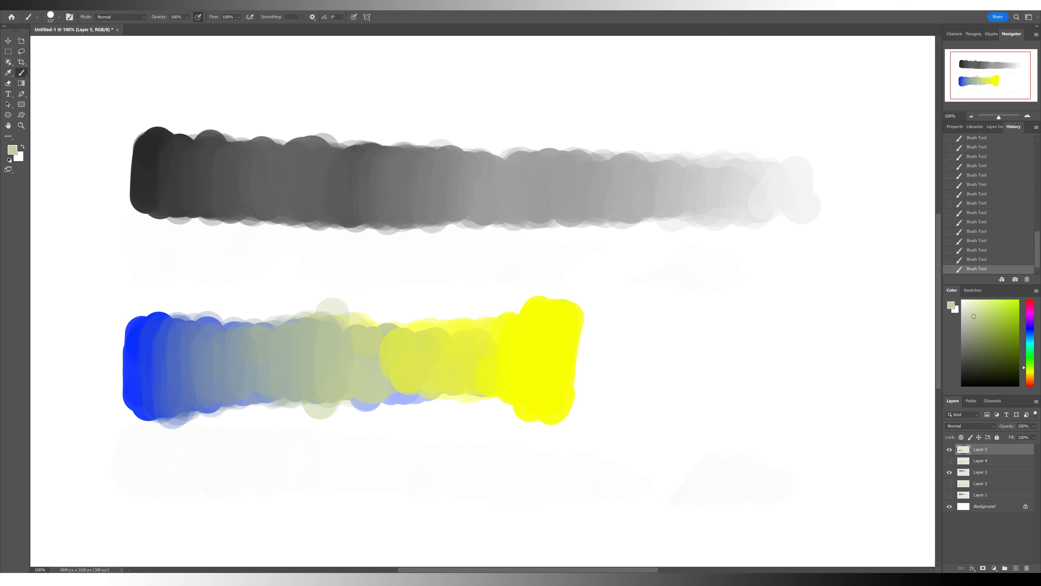
mouse_move(377, 331)
mouse_down()
mouse_move(378, 368)
mouse_move(390, 369)
mouse_up()
alt+click(394, 353)
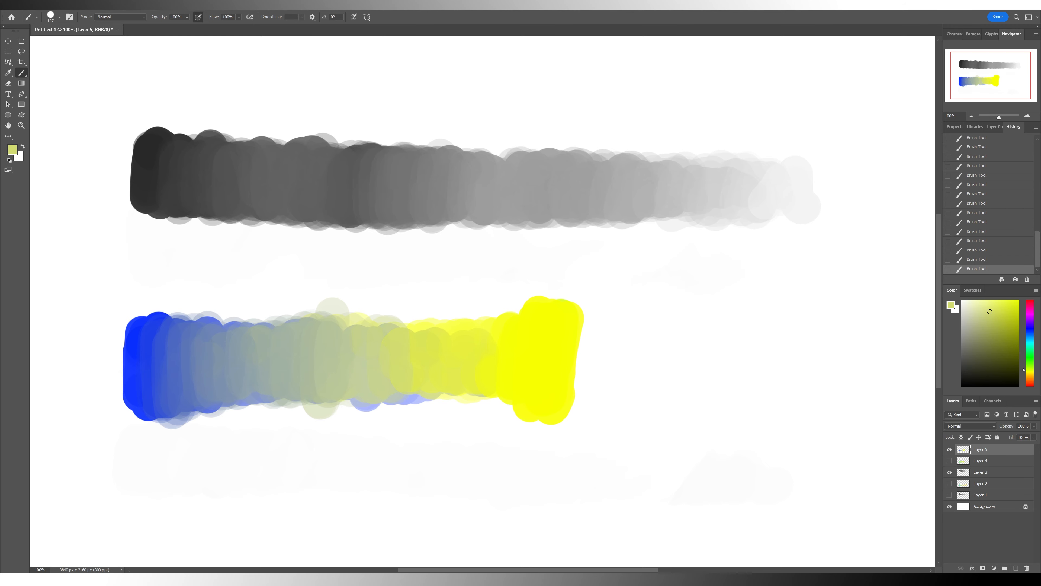
drag(395, 325, 387, 396)
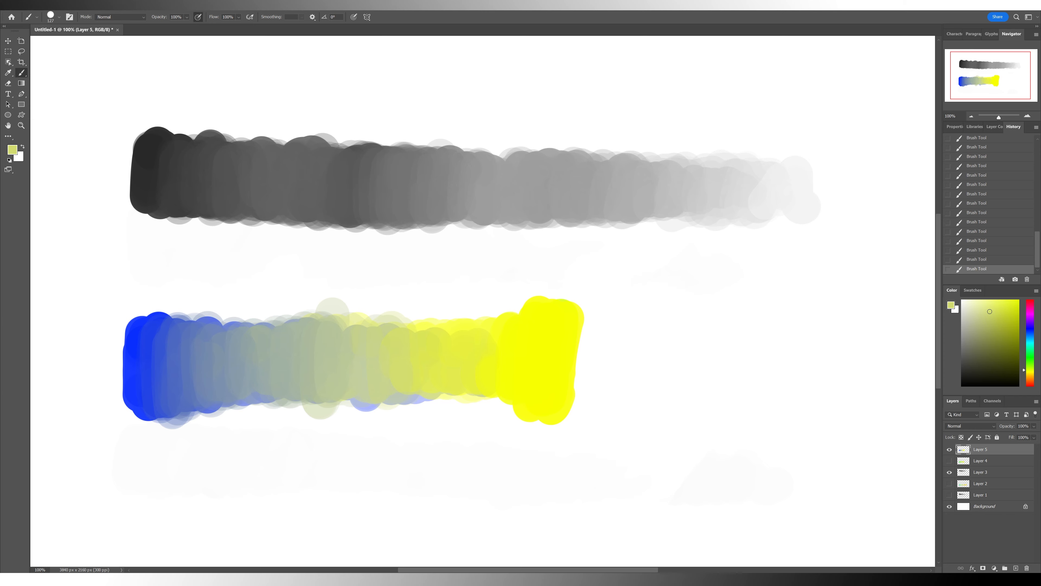
Blend the yellow-green section into the yellow patch with strokes in progressively yellower sampled tones
alt+click(407, 356)
mouse_move(403, 331)
mouse_down()
mouse_move(407, 380)
mouse_move(419, 332)
mouse_move(440, 375)
mouse_move(430, 389)
mouse_move(453, 326)
mouse_move(488, 388)
mouse_up()
alt+click(439, 356)
alt+click(476, 369)
click(470, 384)
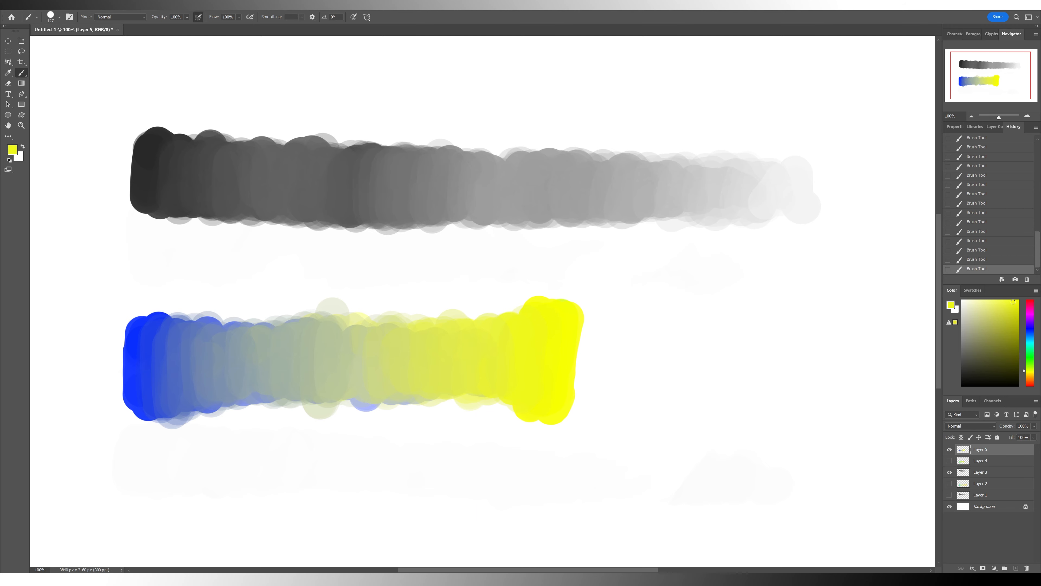
Cover the remaining patches in the olive section of the strip with sampled yellow-green and olive strokes
alt+click(375, 363)
drag(370, 344, 386, 391)
alt+click(356, 349)
click(345, 412)
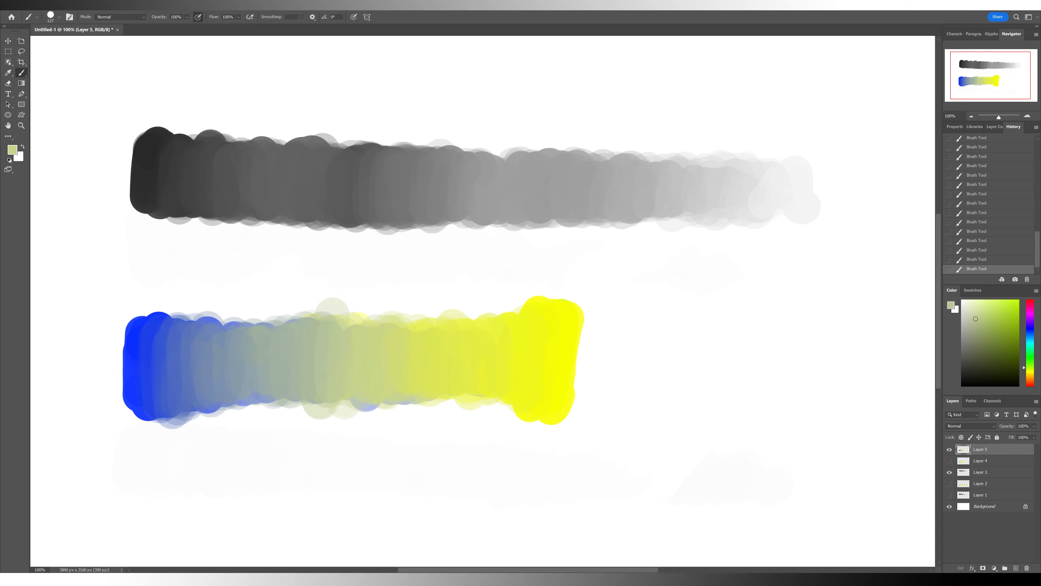
drag(332, 339, 335, 384)
Even out the grey-green bands towards the blue end, resampling the neighbouring tone before each vertical stroke
alt+click(322, 352)
alt+click(307, 354)
drag(300, 340, 297, 393)
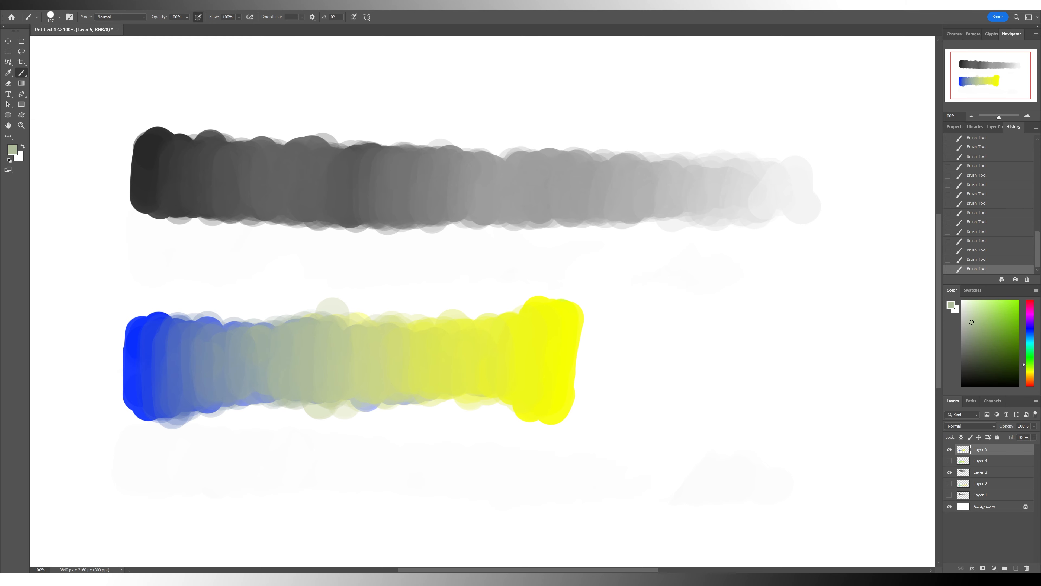
alt+click(283, 356)
drag(272, 332, 268, 396)
alt+click(255, 356)
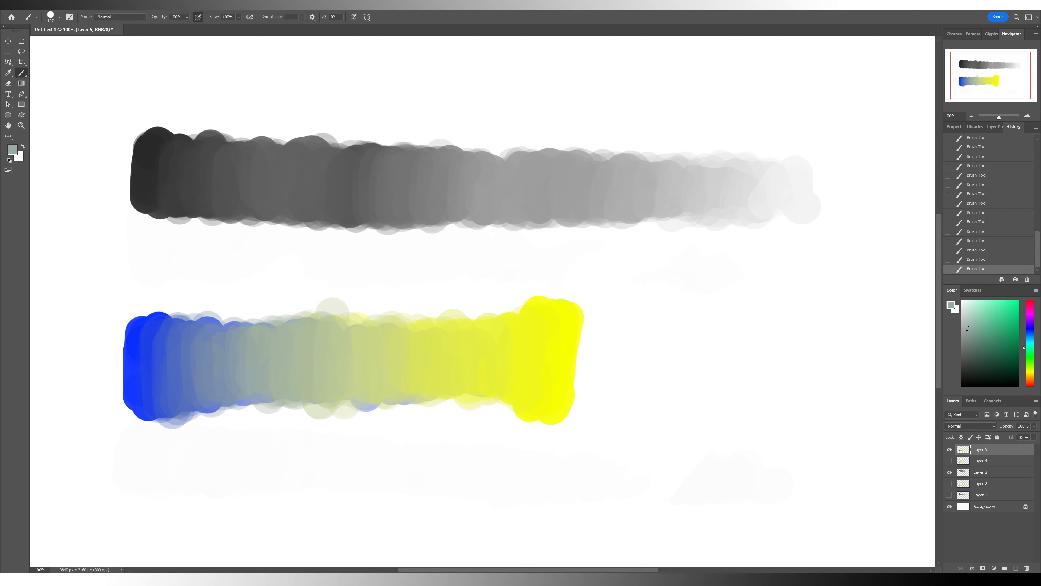
mouse_move(254, 341)
mouse_down()
mouse_move(251, 397)
mouse_move(239, 384)
mouse_up()
Add a new layer above Layer 5 and hide Layer 5 with the blue-to-yellow strip
click(1027, 568)
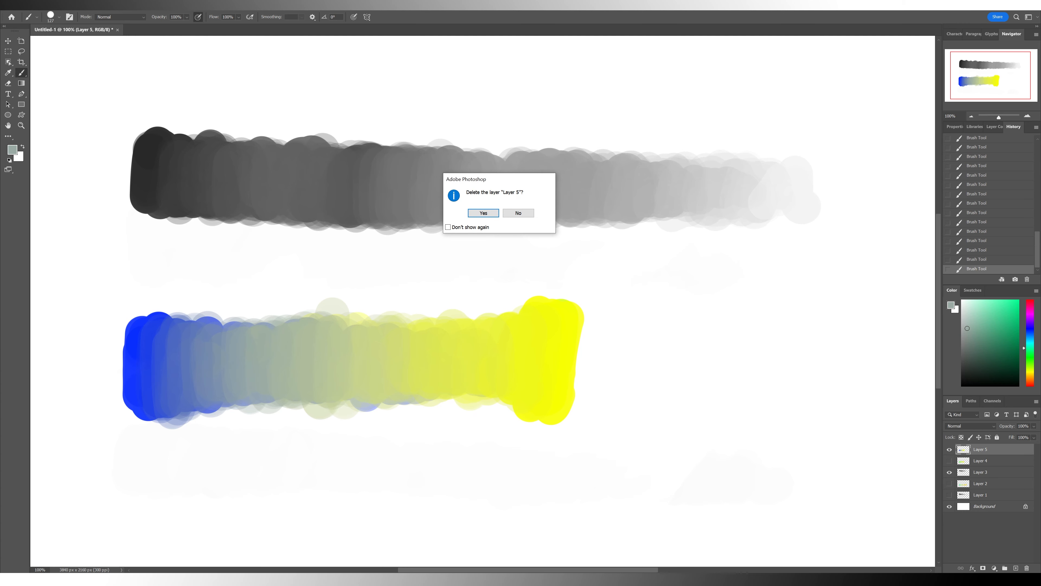
key(Escape)
click(1016, 568)
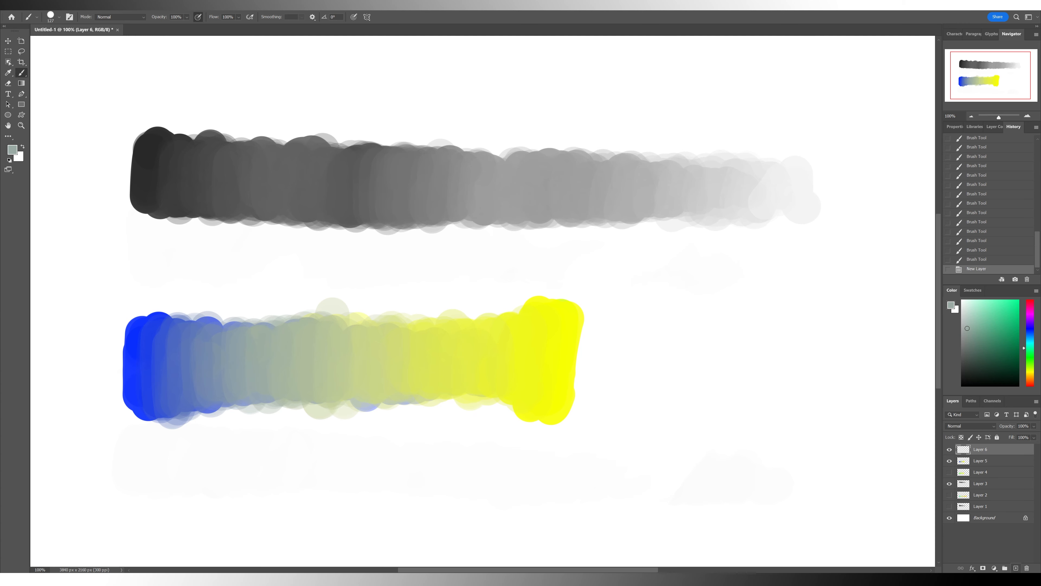
click(980, 461)
click(949, 461)
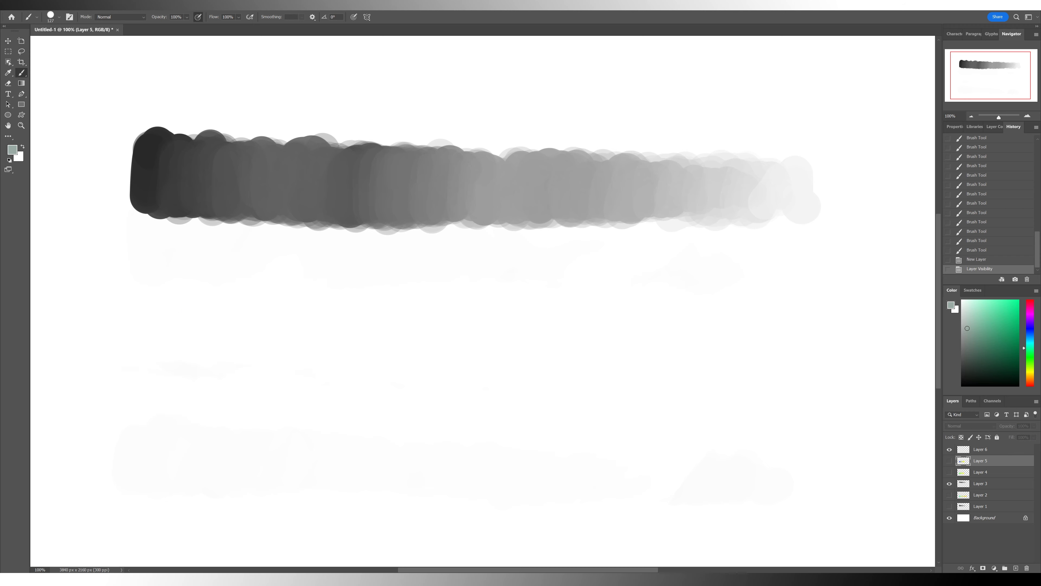
Paint a bright red patch and a separate pure blue patch on Layer 6, beneath the grey strip
drag(1030, 348, 1030, 300)
click(1018, 301)
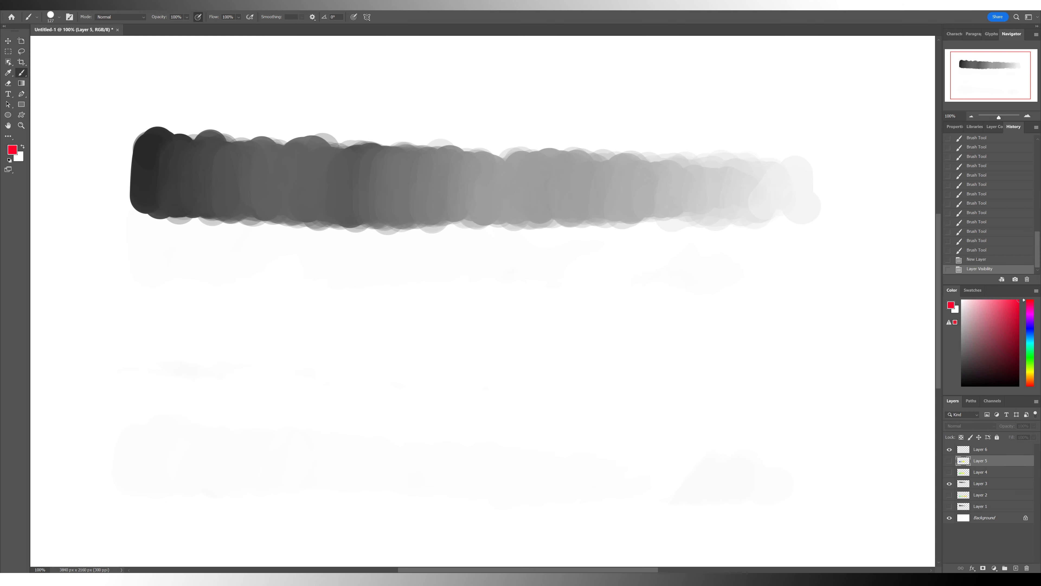
click(484, 328)
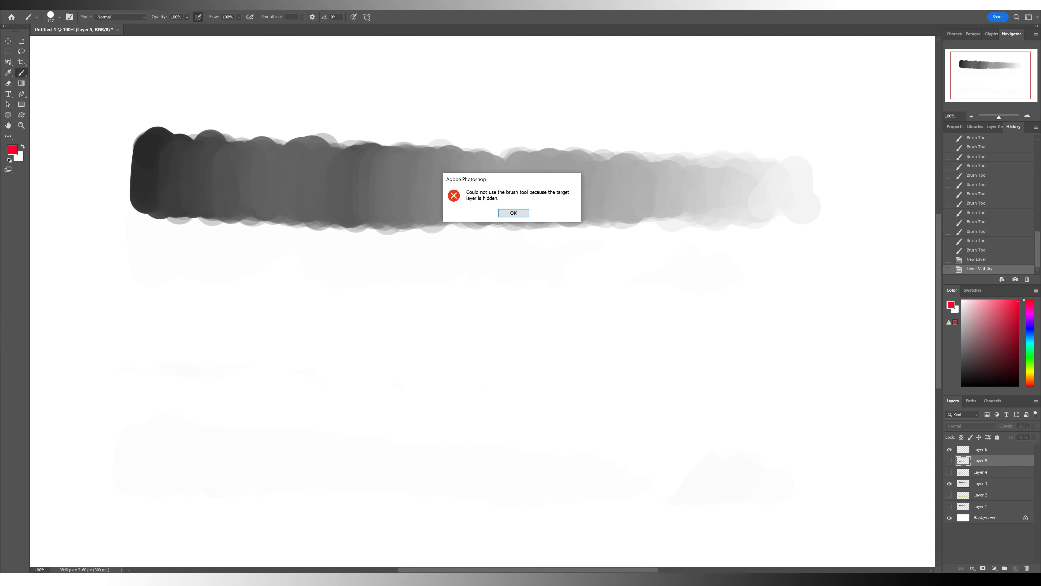
key(Return)
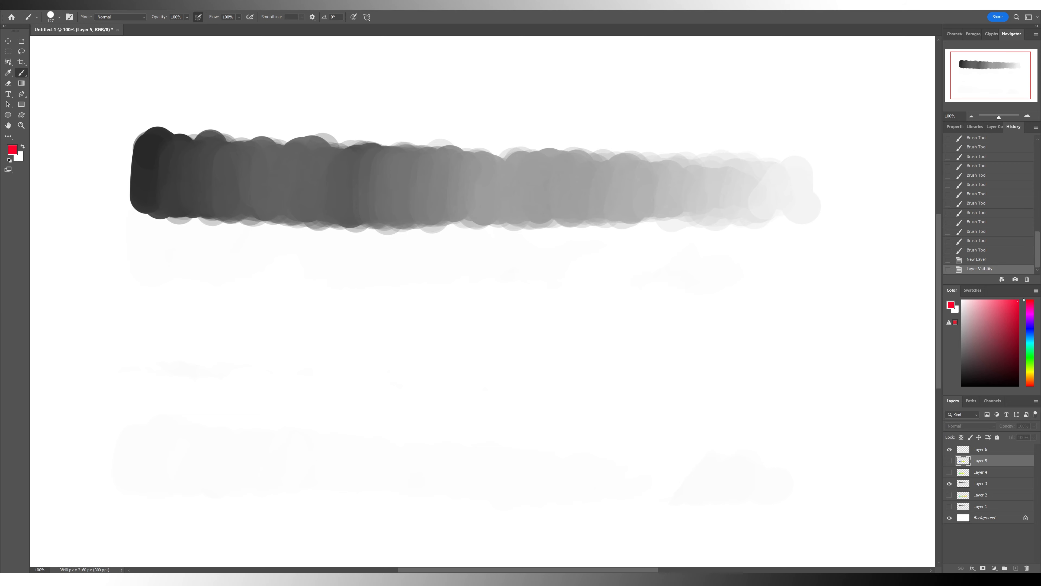
click(993, 450)
mouse_move(158, 336)
mouse_down()
mouse_move(160, 411)
mouse_move(180, 324)
mouse_move(164, 414)
mouse_up()
click(1030, 328)
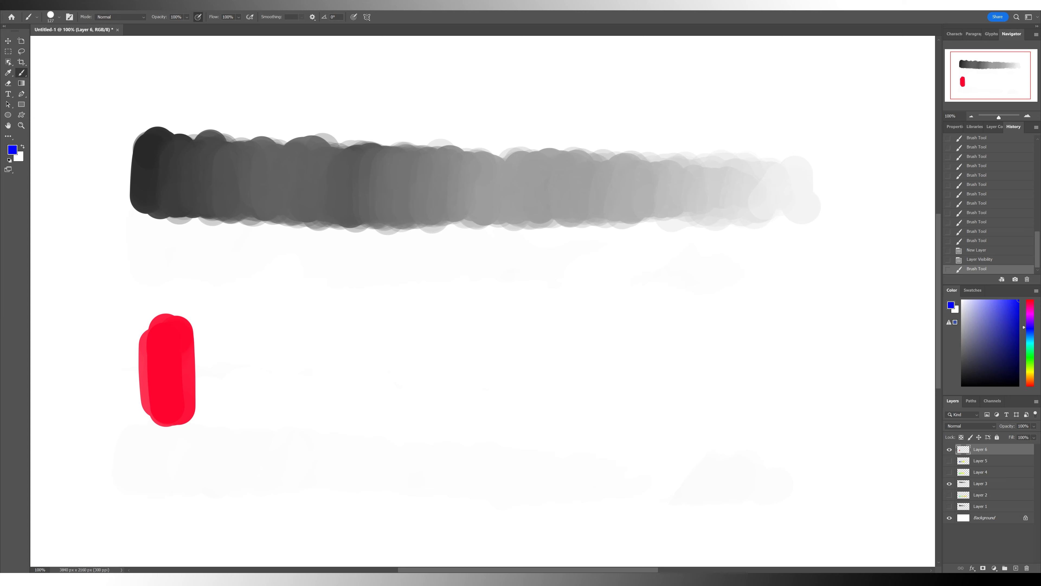
mouse_move(485, 328)
mouse_down()
mouse_move(482, 398)
mouse_move(471, 328)
mouse_move(451, 408)
mouse_up()
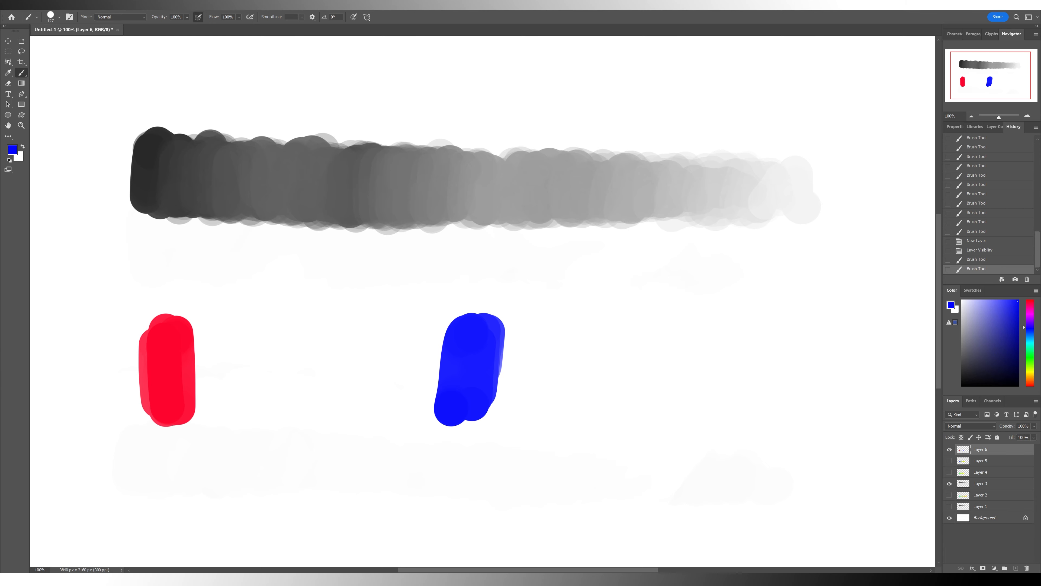
Fill the gap between the red and blue patches with overlapping strokes of blue and sampled red
mouse_move(471, 361)
mouse_down()
mouse_move(457, 397)
mouse_move(436, 348)
mouse_move(425, 393)
mouse_move(410, 389)
mouse_move(394, 339)
mouse_move(371, 385)
mouse_move(358, 352)
mouse_move(359, 366)
mouse_move(193, 366)
mouse_move(265, 361)
mouse_move(274, 390)
mouse_move(279, 356)
mouse_move(303, 373)
mouse_move(350, 342)
mouse_move(371, 378)
mouse_move(394, 352)
mouse_move(421, 346)
mouse_move(447, 365)
mouse_up()
alt+click(167, 365)
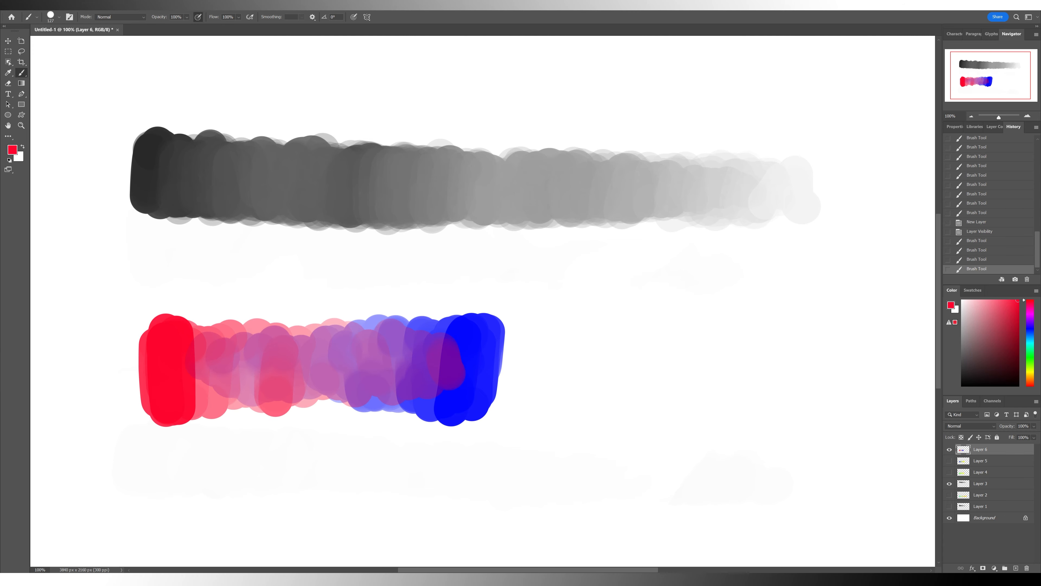
mouse_move(194, 370)
mouse_down()
mouse_move(340, 356)
mouse_move(356, 380)
mouse_up()
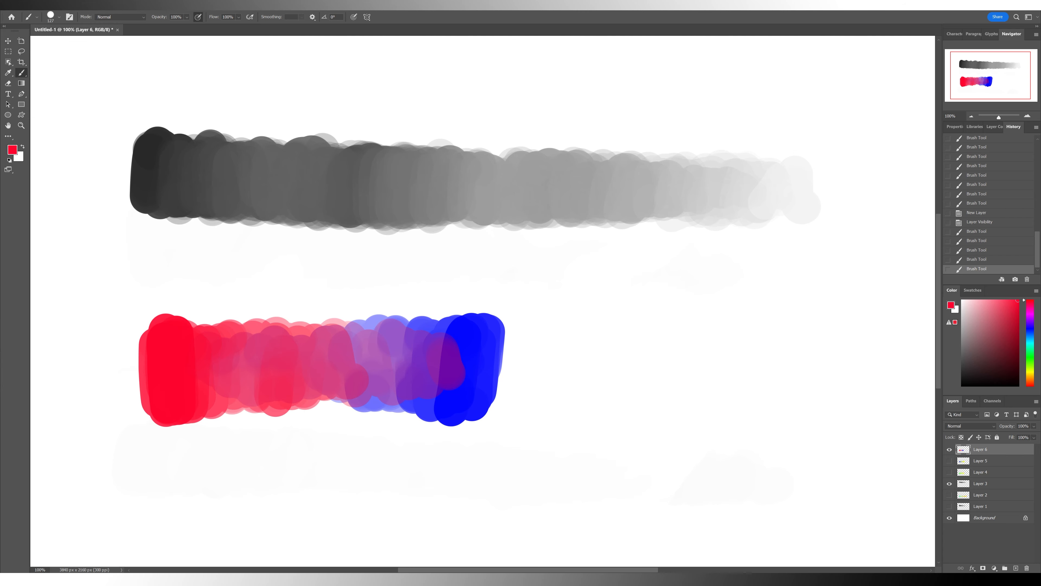
mouse_move(207, 369)
mouse_down()
mouse_move(467, 371)
mouse_move(468, 355)
mouse_move(445, 391)
mouse_move(437, 331)
mouse_move(427, 391)
mouse_move(419, 344)
mouse_move(407, 386)
mouse_move(372, 395)
mouse_up()
Blend the blue end into purple with strokes of sampled blue, violet and purple reaching towards the strip's middle
alt+click(469, 369)
alt+click(450, 369)
alt+click(422, 359)
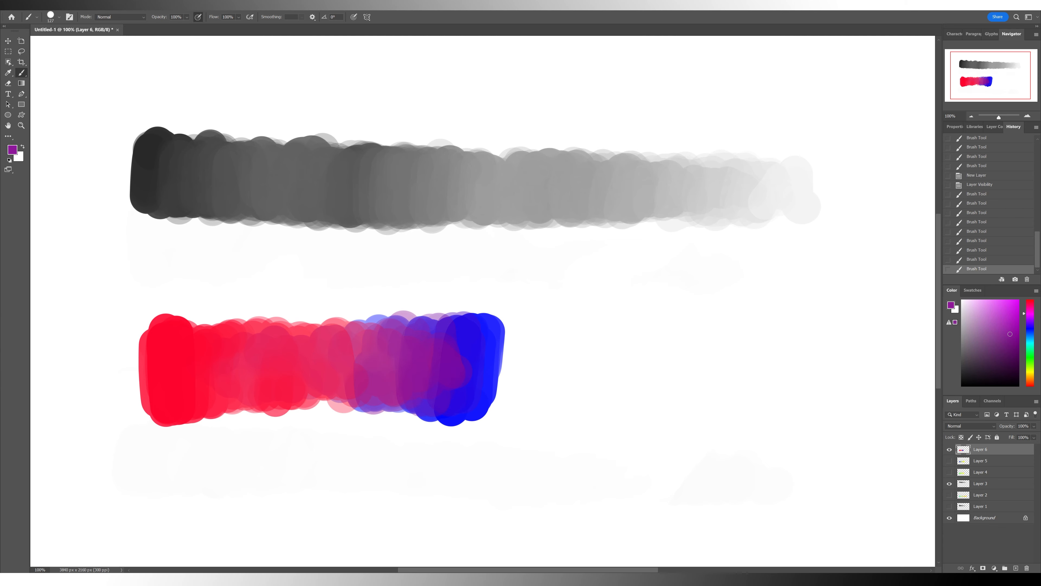
alt+click(407, 344)
mouse_move(403, 337)
mouse_down()
mouse_move(396, 397)
mouse_move(369, 341)
mouse_move(341, 361)
mouse_up()
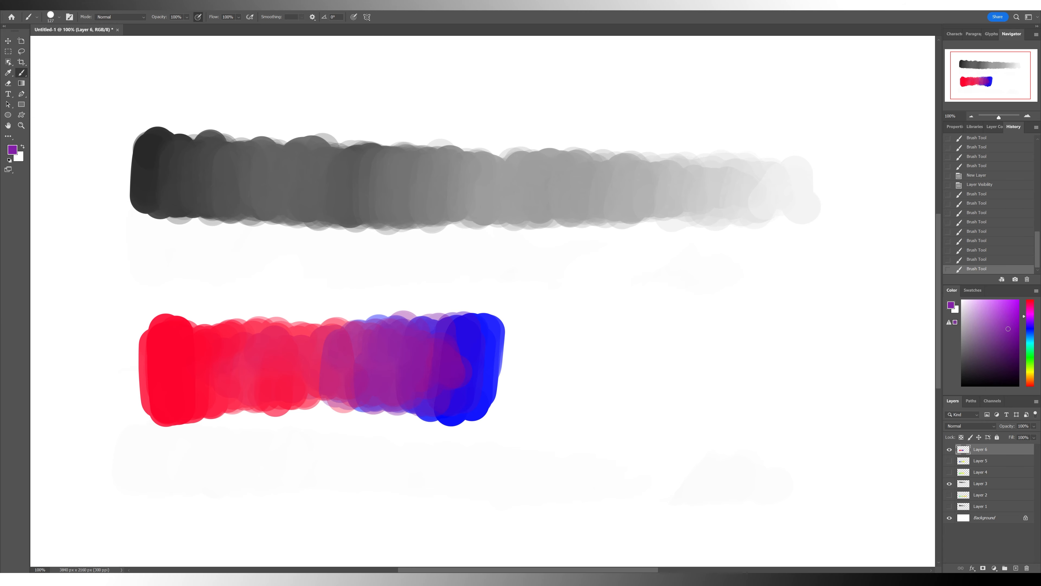
Extend the purple through the middle of the red-to-blue strip with sampled purple and magenta strokes
alt+click(354, 356)
mouse_move(324, 347)
mouse_down()
mouse_move(309, 389)
mouse_move(301, 365)
mouse_move(293, 388)
mouse_up()
alt+click(339, 375)
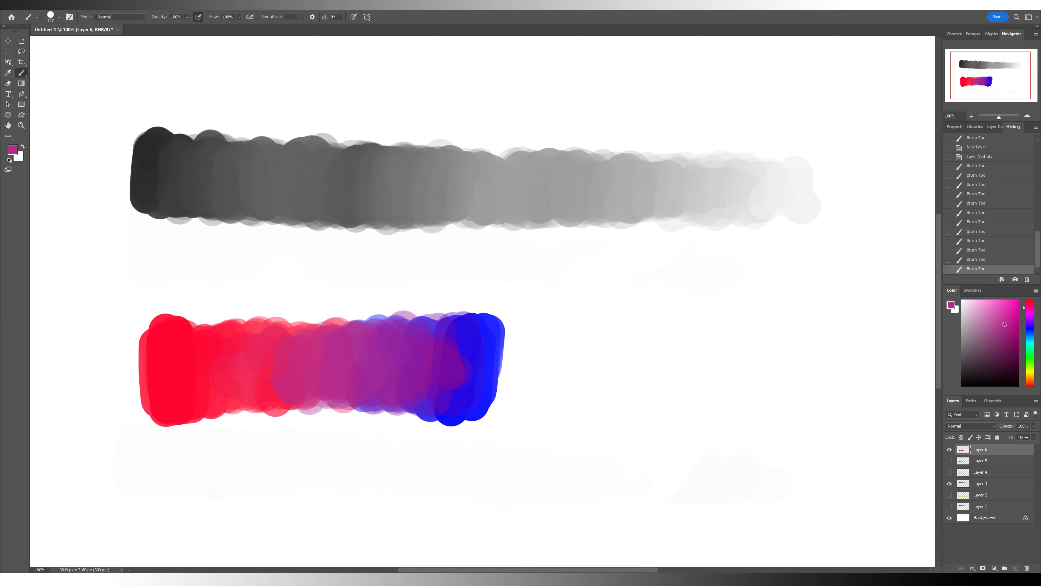
alt+click(371, 365)
mouse_move(370, 373)
mouse_down()
mouse_move(365, 338)
mouse_move(343, 392)
mouse_move(326, 343)
mouse_move(303, 375)
mouse_move(280, 349)
mouse_move(258, 353)
mouse_move(250, 385)
mouse_move(277, 397)
mouse_up()
alt+click(344, 366)
alt+click(304, 365)
alt+click(288, 365)
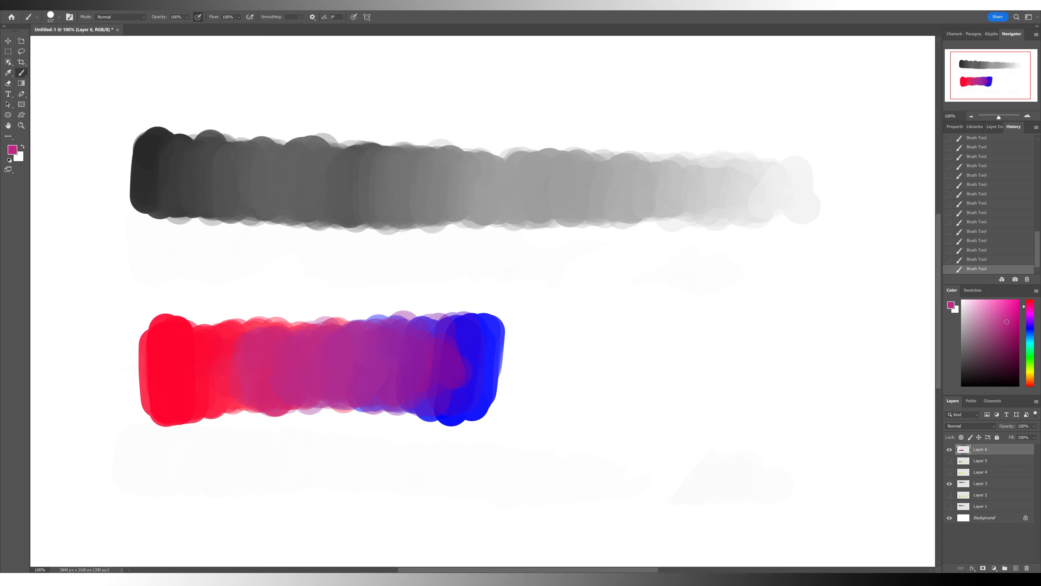
Blend the magenta section into the red end with strokes of sampled magenta and crimson
mouse_move(263, 361)
mouse_down()
mouse_move(244, 394)
mouse_move(237, 357)
mouse_move(214, 408)
mouse_up()
alt+click(249, 389)
drag(214, 408, 207, 336)
mouse_move(207, 336)
mouse_down()
mouse_move(209, 394)
mouse_move(261, 385)
mouse_up()
alt+click(237, 372)
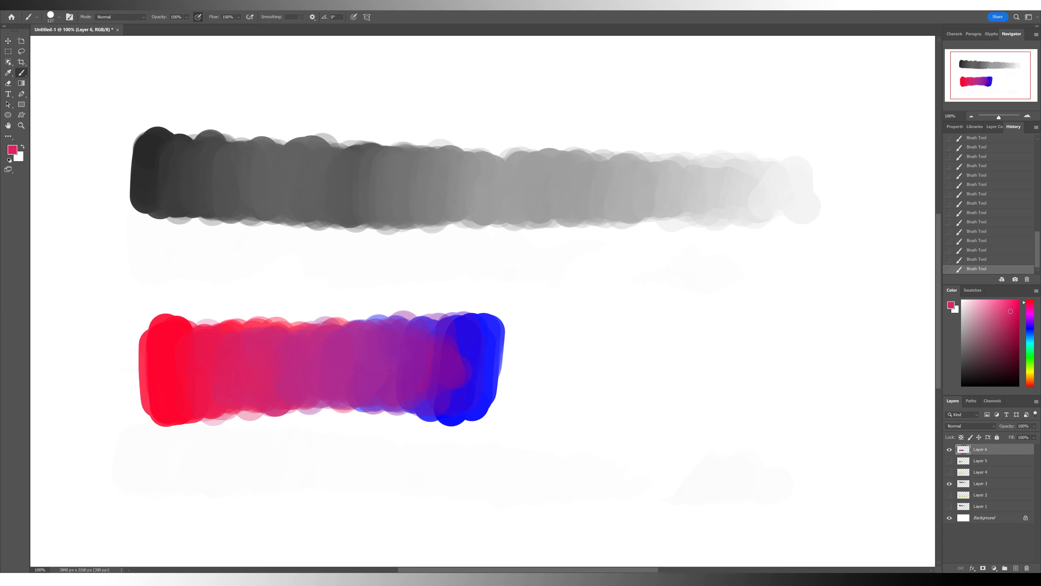
Smooth the crimson-to-magenta bands with vertical strokes in tones sampled between the red patch and the magenta section
alt+click(167, 361)
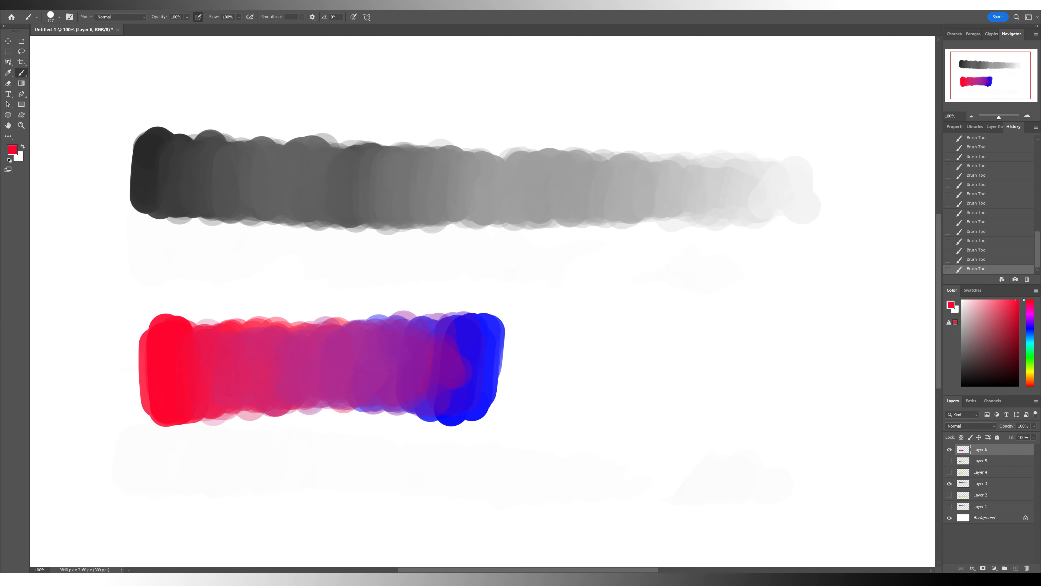
alt+click(204, 363)
alt+click(232, 369)
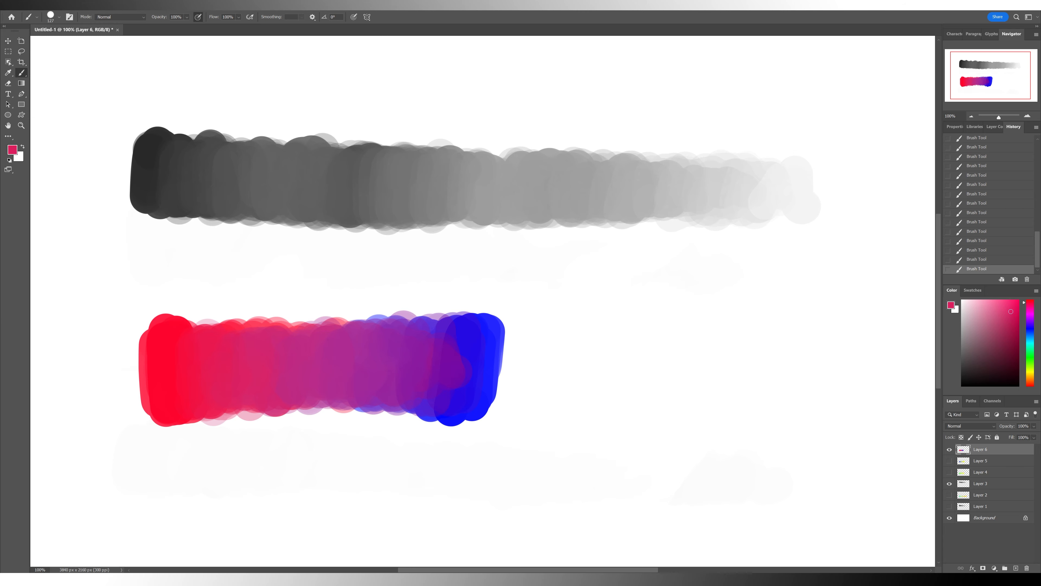
alt+click(269, 364)
drag(258, 349, 244, 403)
drag(291, 345, 284, 393)
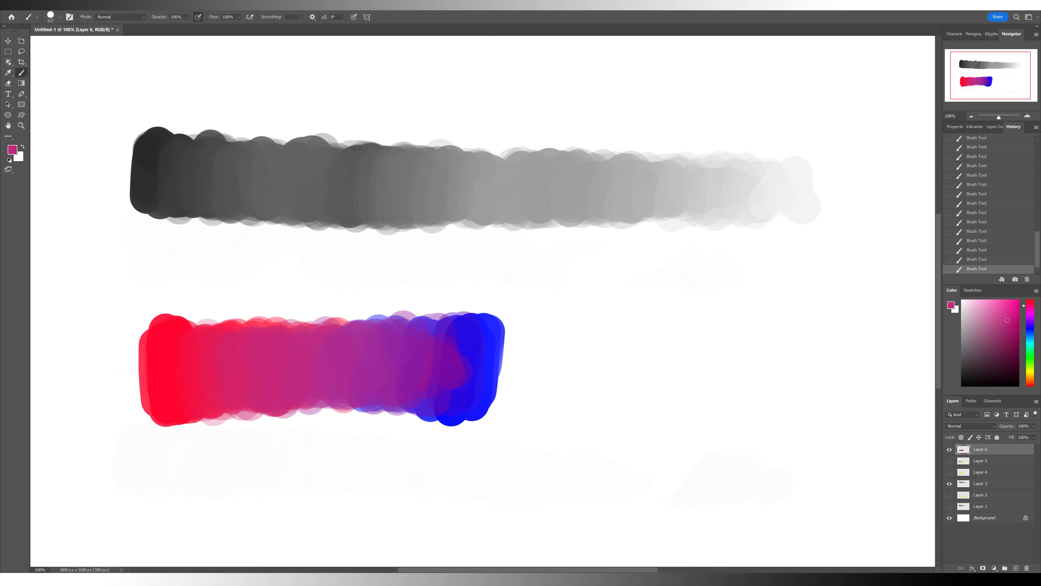
Even out the magenta bands in the strip's middle with vertical strokes of sampled magenta-purple
alt+click(323, 366)
drag(304, 345, 310, 388)
alt+click(342, 365)
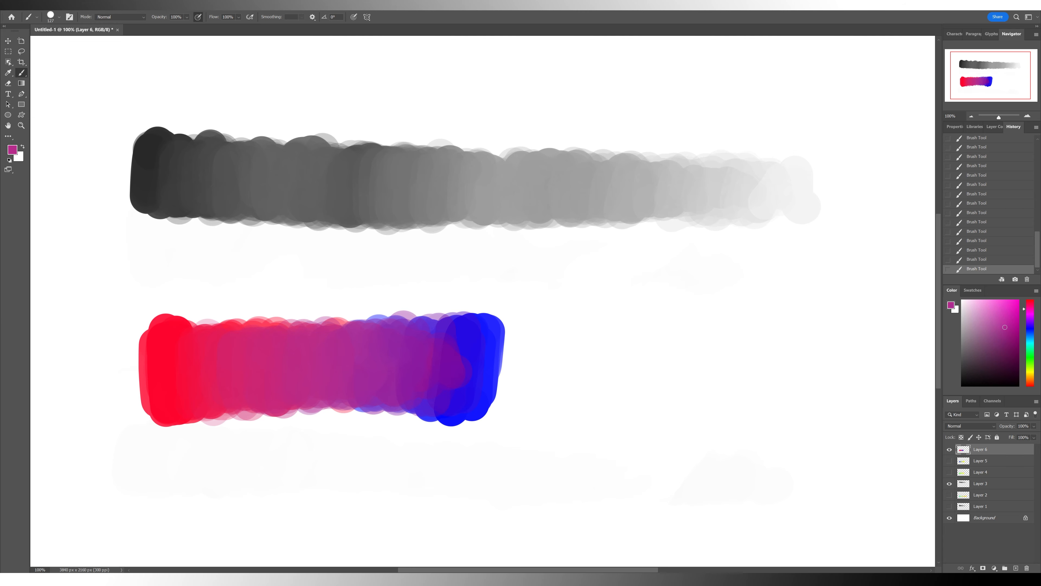
drag(327, 349, 315, 388)
Smooth the purple section near the blue end with vertical strokes, resampling the neighbouring purple for each band
alt+click(403, 363)
mouse_move(388, 340)
mouse_down()
mouse_move(400, 328)
mouse_move(403, 396)
mouse_move(406, 333)
mouse_move(410, 397)
mouse_up()
alt+click(414, 363)
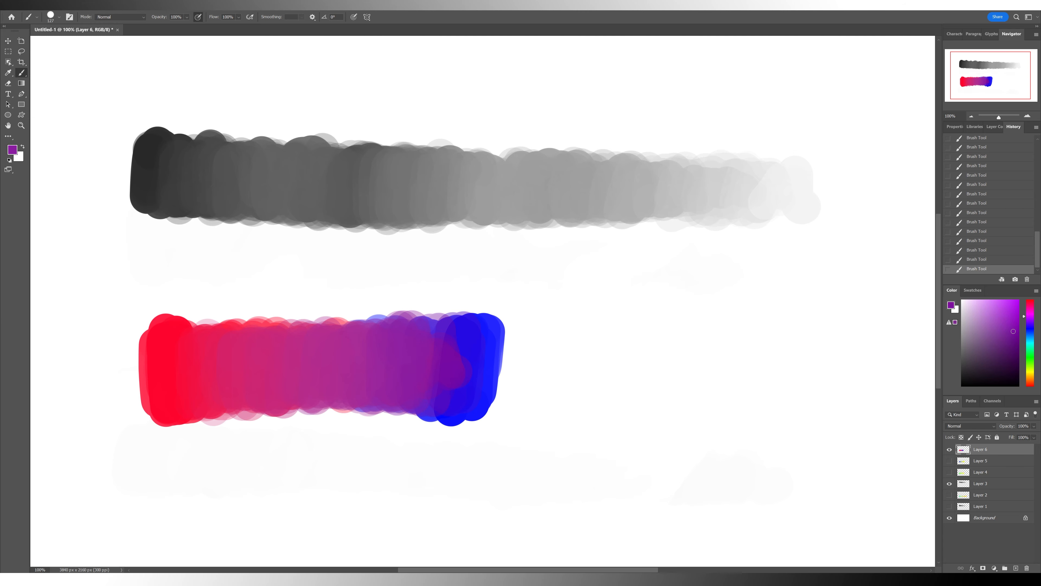
mouse_move(425, 357)
mouse_down()
mouse_move(428, 336)
mouse_move(438, 390)
mouse_move(420, 398)
mouse_up()
alt+click(418, 363)
drag(404, 335, 406, 397)
Soften the edge of the blue patch with strokes of sampled violet over the purple-to-blue transition
alt+click(449, 343)
mouse_move(439, 346)
mouse_down()
mouse_move(439, 412)
mouse_move(454, 332)
mouse_move(467, 392)
mouse_move(479, 327)
mouse_up()
mouse_move(478, 327)
mouse_down()
mouse_move(478, 396)
mouse_move(485, 351)
mouse_up()
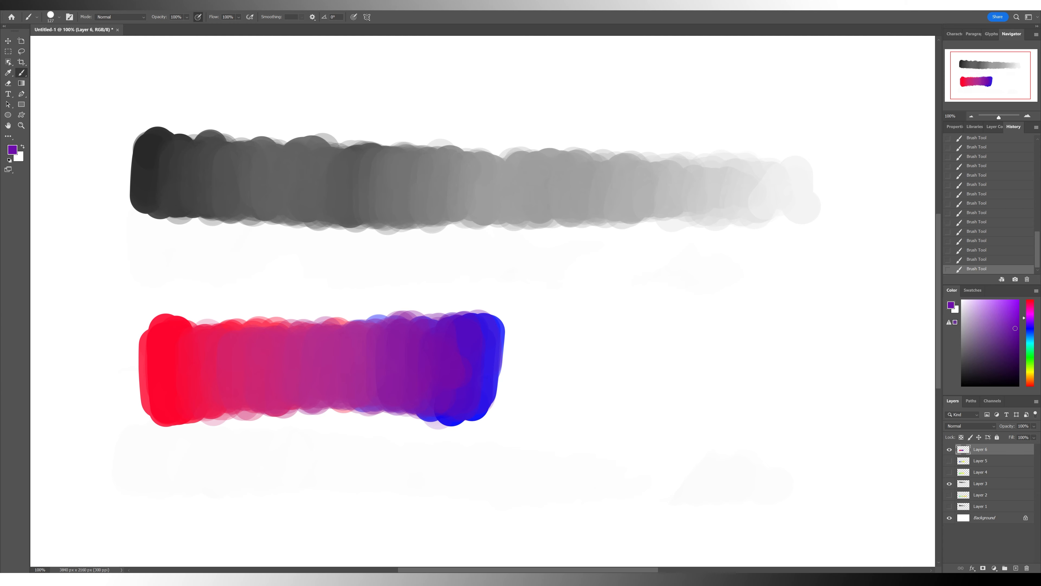
Refine the transition beside the red patch, resampling the neighbouring red and crimson tones for the strokes
alt+click(210, 386)
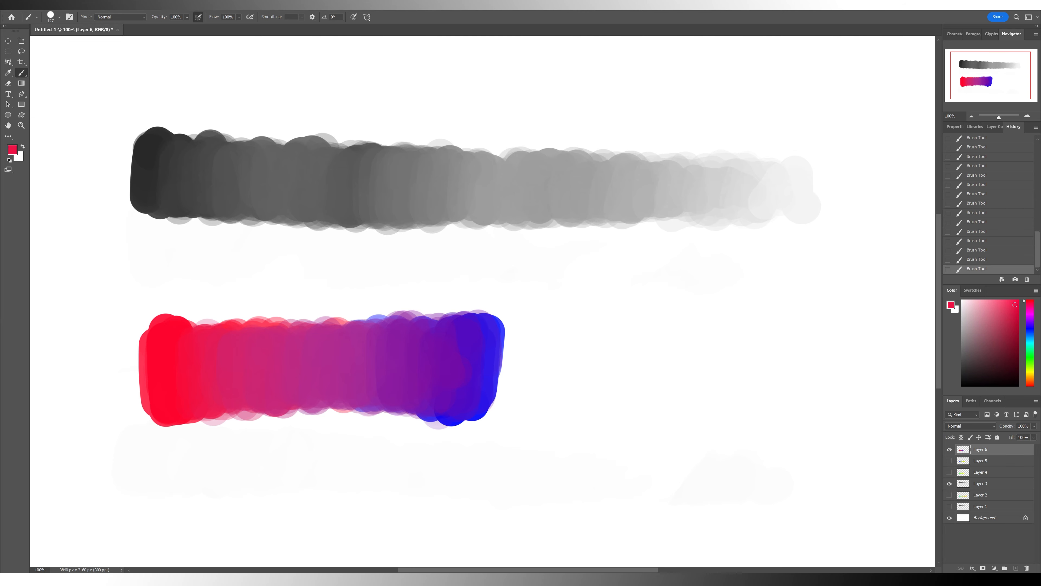
alt+click(205, 362)
drag(204, 352, 203, 396)
alt+click(185, 361)
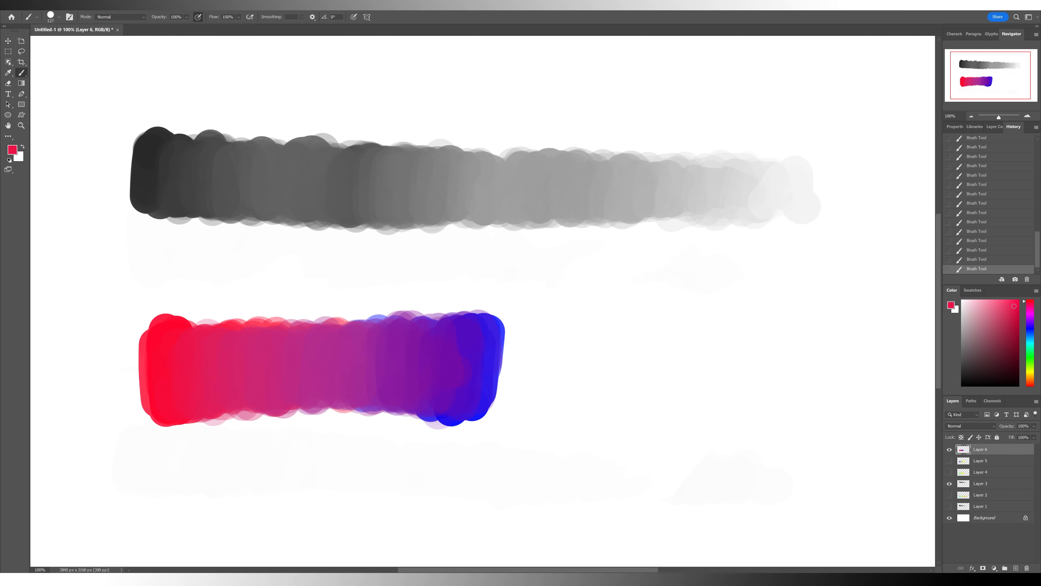